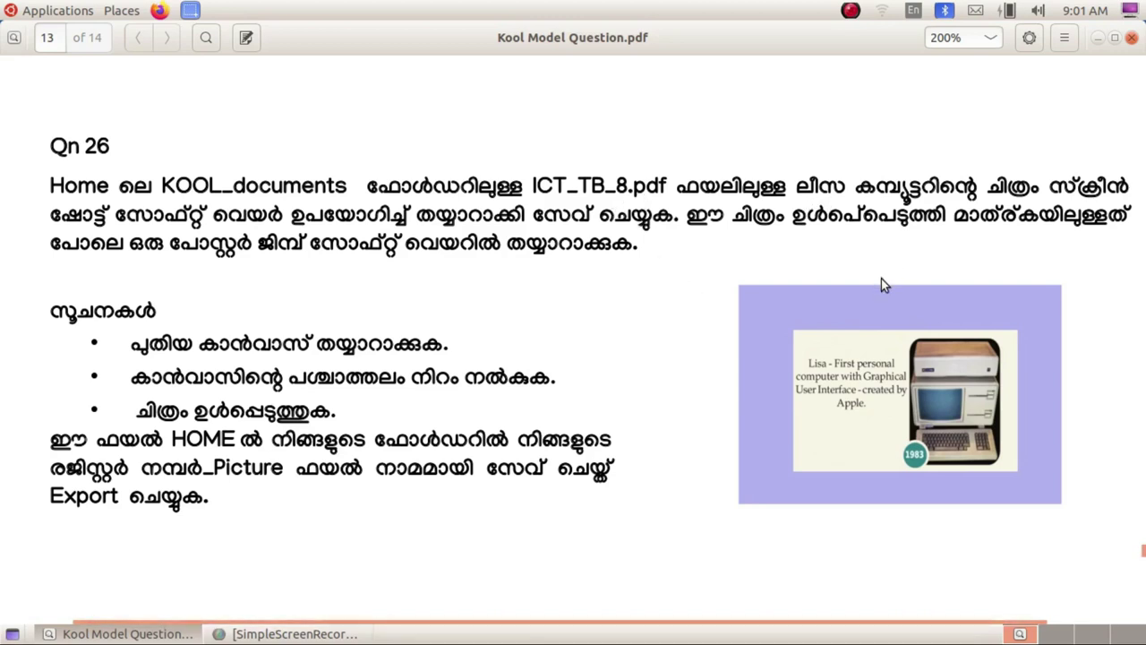
Hide the question paper and open ICT_TB_8.pdf from the Home > KOOL_documents folder.
{"action": "left_click", "coordinate": [1097, 38]}
{"action": "left_click", "coordinate": [43, 61]}
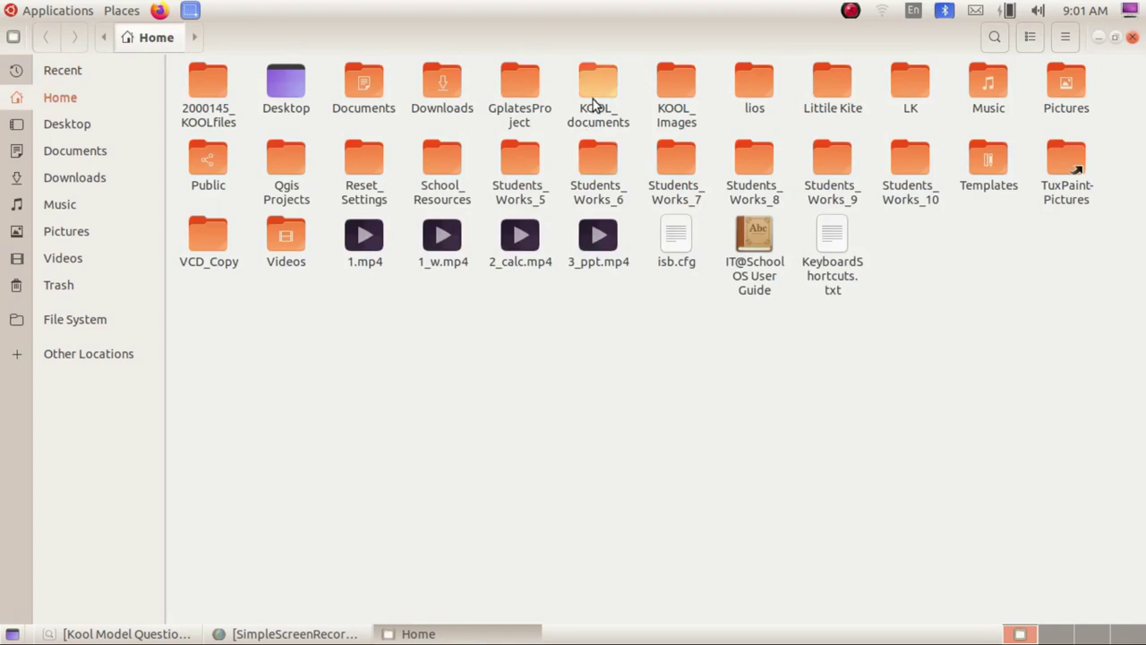
{"action": "double_click", "coordinate": [596, 98]}
{"action": "left_click", "coordinate": [369, 118]}
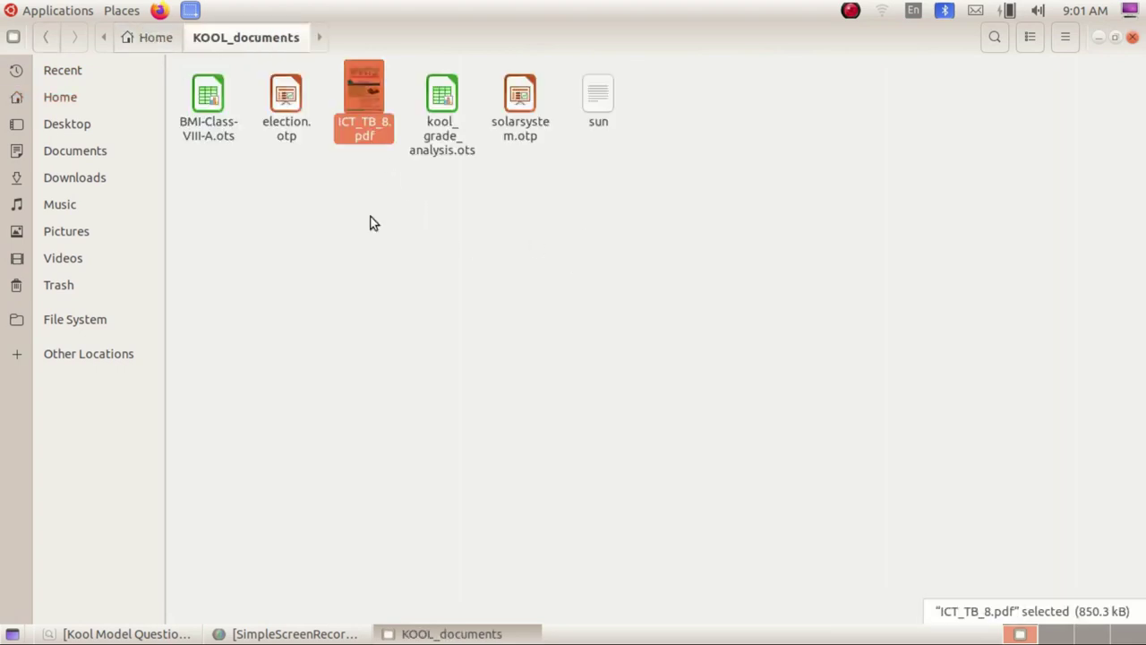
{"action": "left_click", "coordinate": [373, 222]}
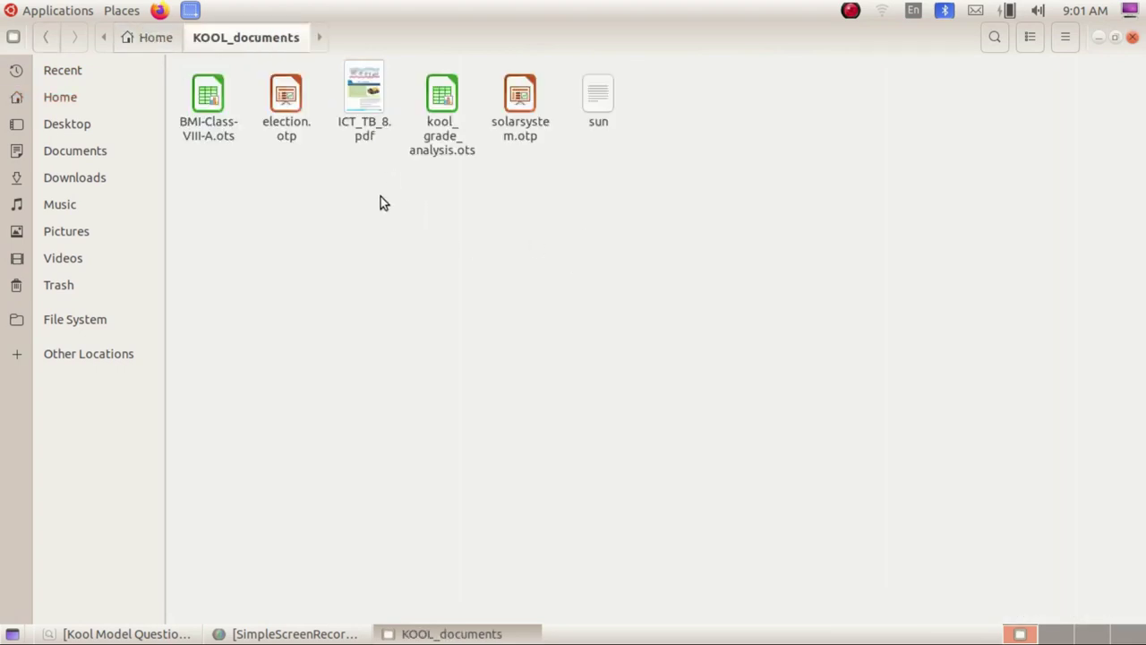
{"action": "left_click", "coordinate": [365, 123]}
{"action": "double_click", "coordinate": [365, 123]}
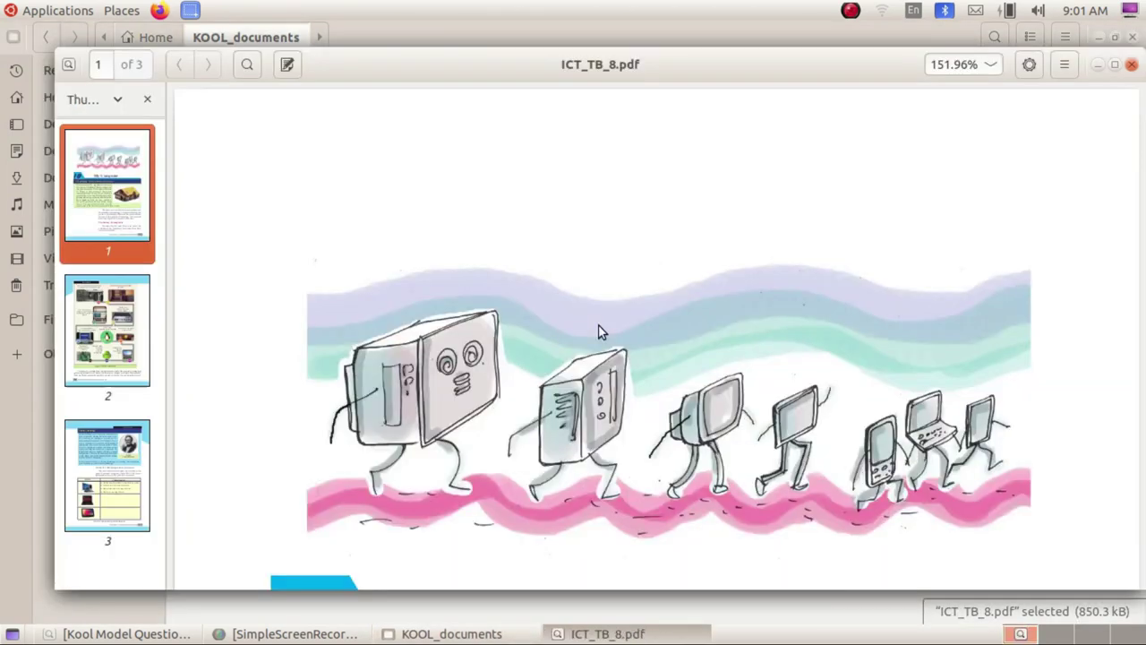
Maximize the viewer and scroll to the 1983 Lisa computer entry on page 2.
{"action": "left_click", "coordinate": [1115, 65]}
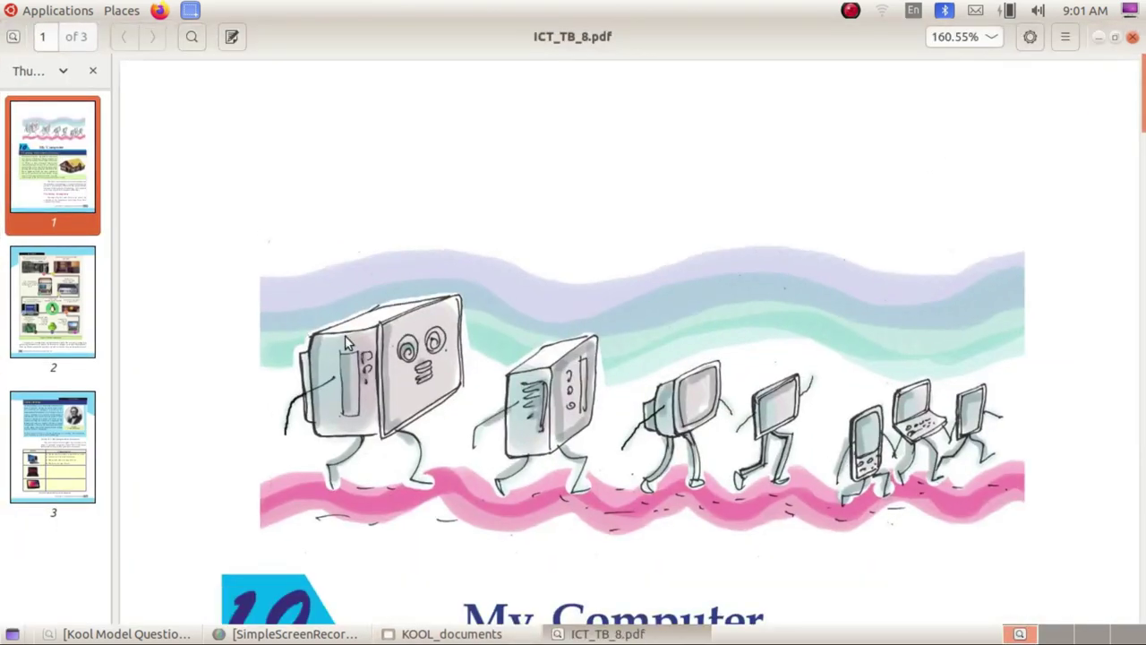
{"action": "scroll", "coordinate": [644, 285], "scroll_direction": "down", "scroll_amount": 2}
{"action": "scroll", "coordinate": [644, 285], "scroll_direction": "down", "scroll_amount": 2}
{"action": "scroll", "coordinate": [644, 284], "scroll_direction": "down", "scroll_amount": 3}
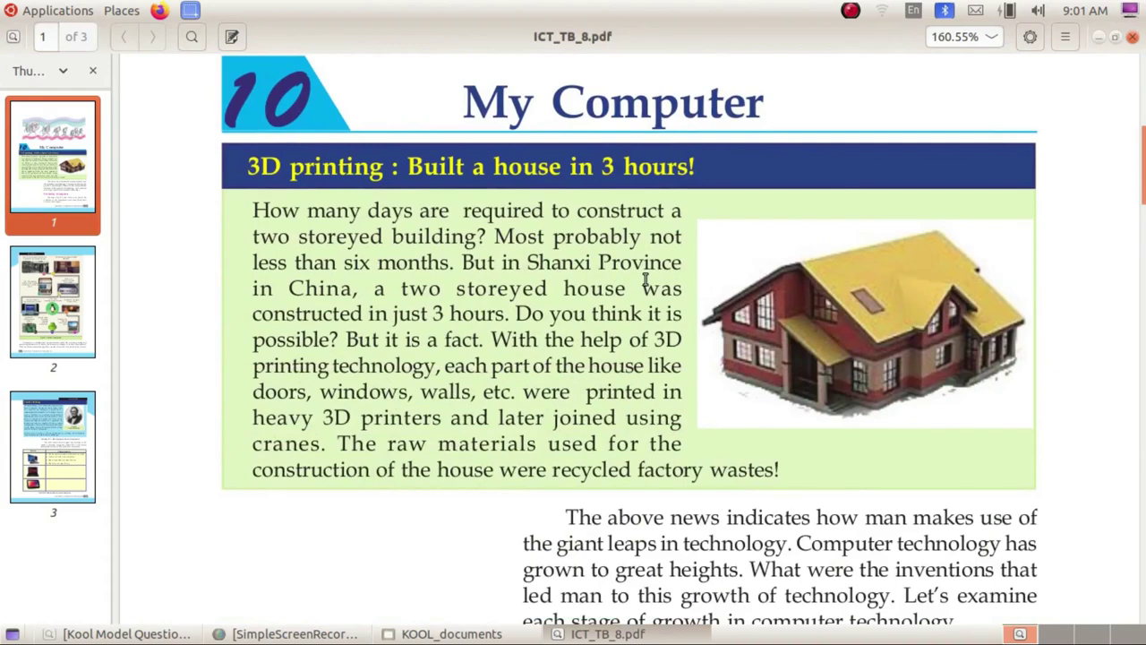
{"action": "scroll", "coordinate": [644, 278], "scroll_direction": "down", "scroll_amount": 3}
{"action": "scroll", "coordinate": [644, 279], "scroll_direction": "down", "scroll_amount": 5}
{"action": "scroll", "coordinate": [644, 278], "scroll_direction": "down", "scroll_amount": 3}
{"action": "scroll", "coordinate": [644, 279], "scroll_direction": "down", "scroll_amount": 3}
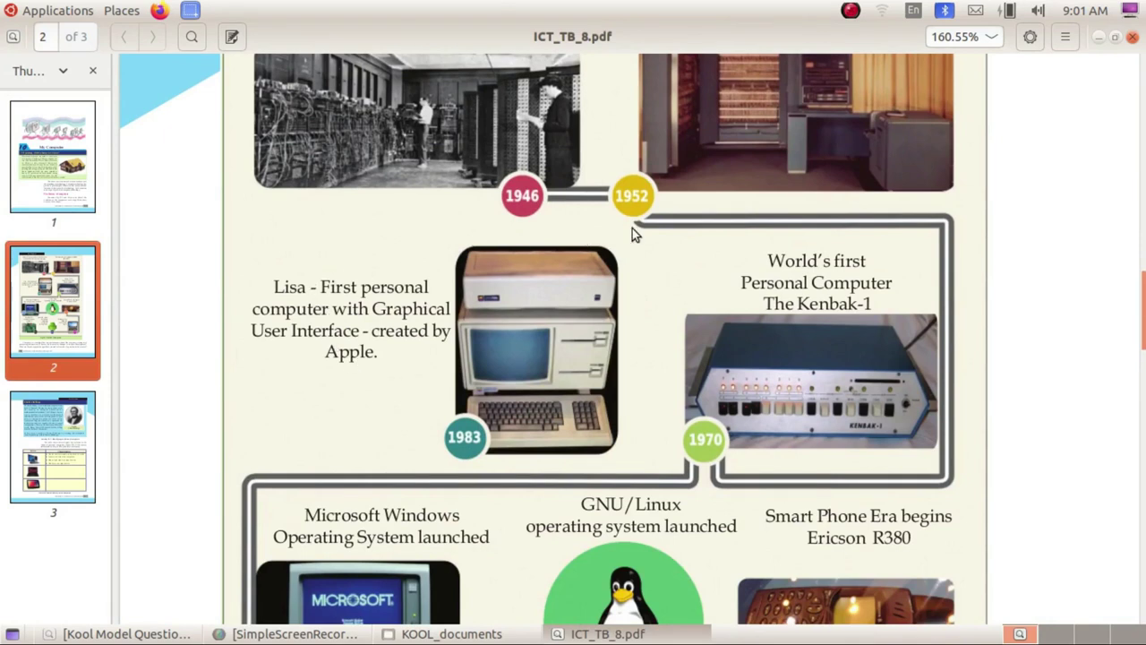
Glance at the question paper, then bring up the Applications menu.
{"action": "left_click", "coordinate": [162, 640]}
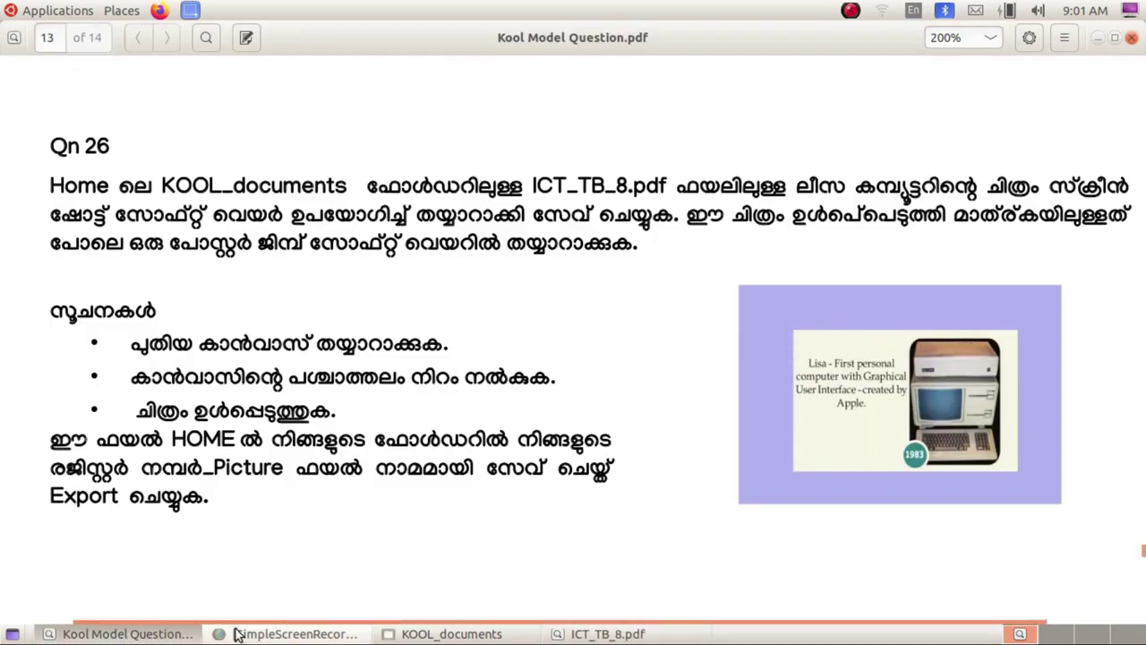
{"action": "left_click", "coordinate": [127, 633]}
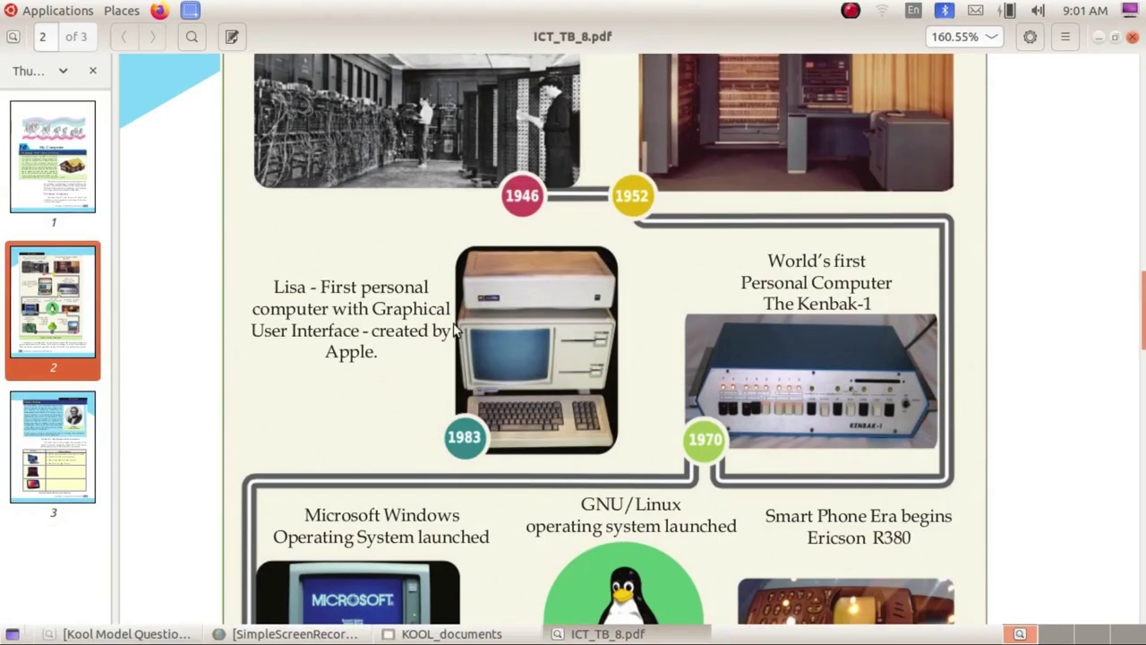
{"action": "left_click", "coordinate": [76, 13]}
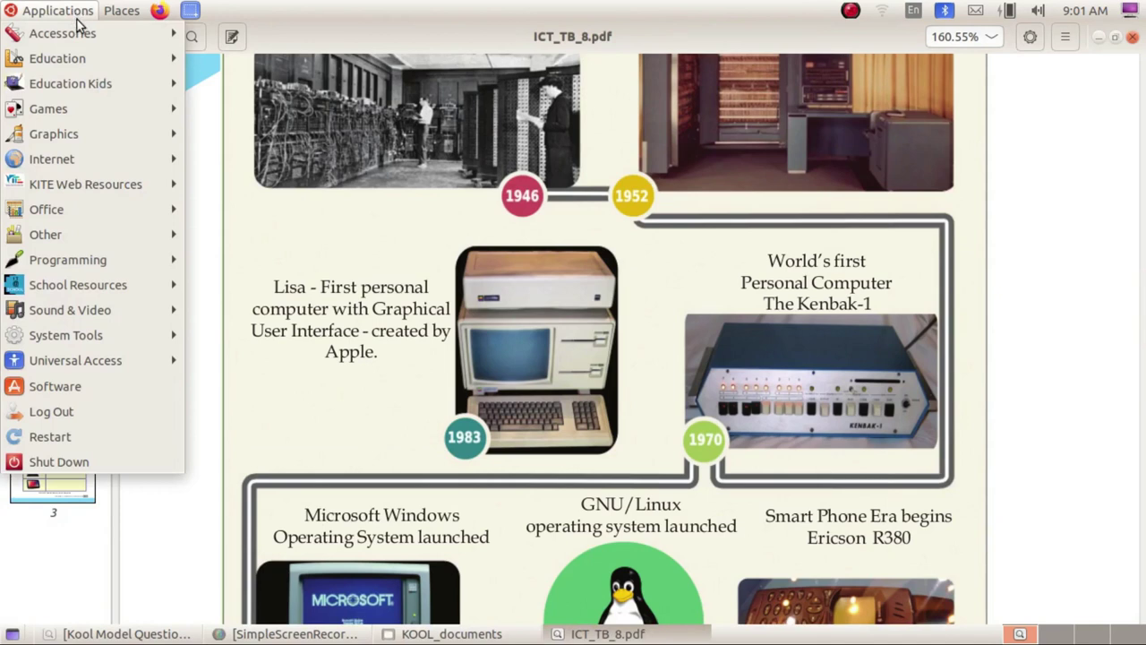
{"action": "mouse_move", "coordinate": [62, 33]}
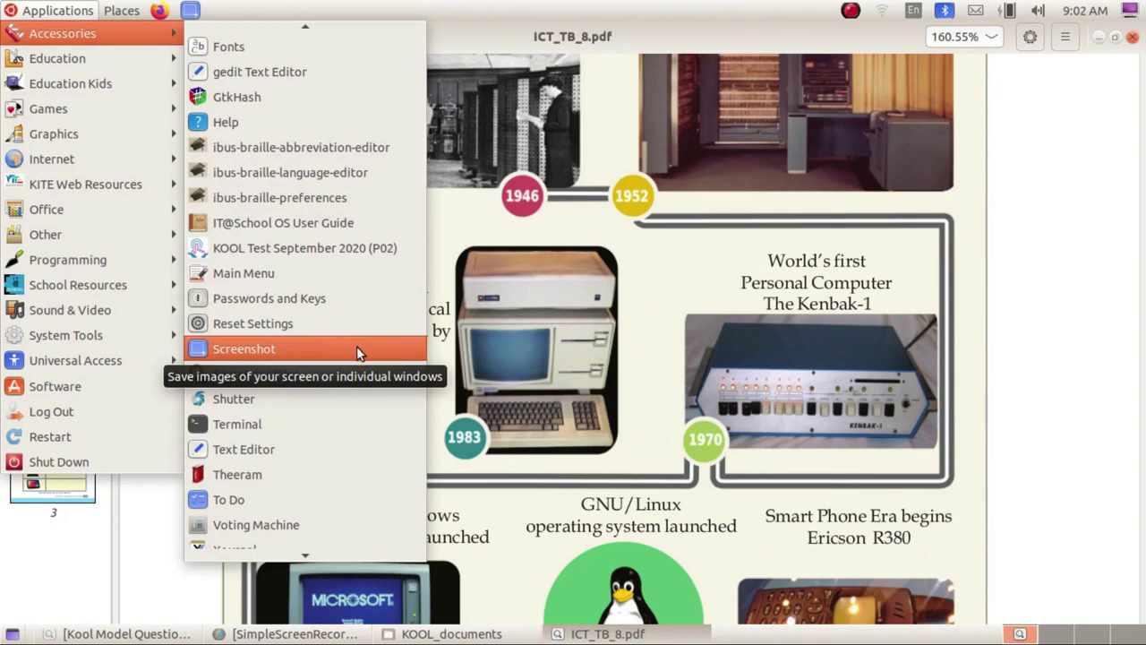
Launch Screenshot with 'Select area to grab' and start the area capture.
{"action": "left_click", "coordinate": [355, 348]}
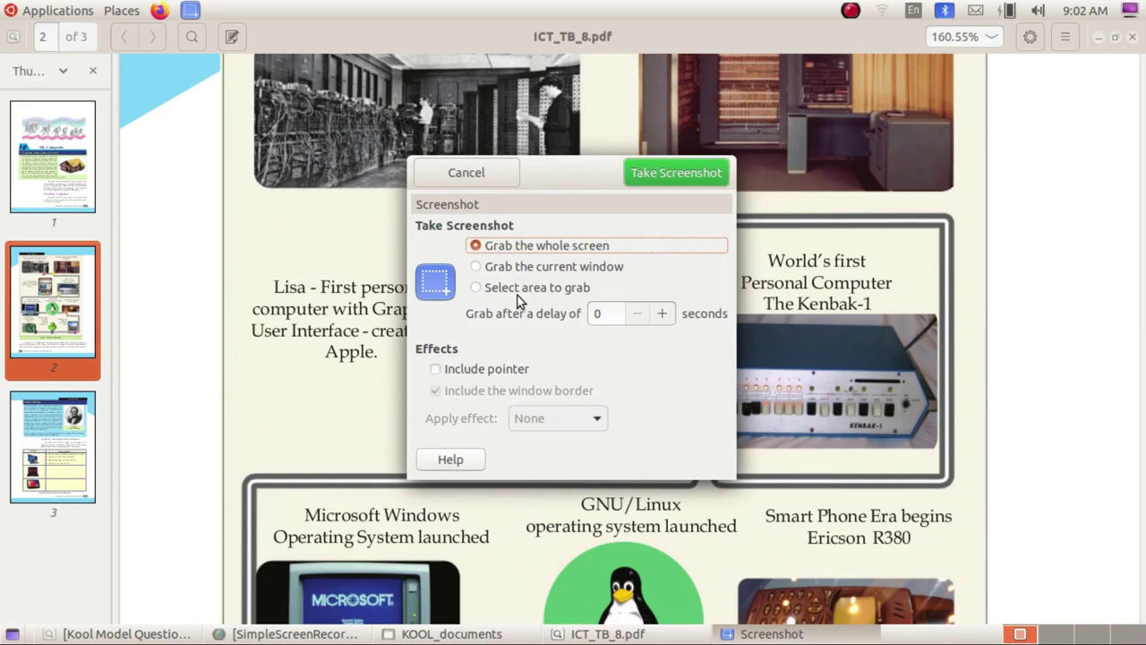
{"action": "left_click", "coordinate": [510, 286]}
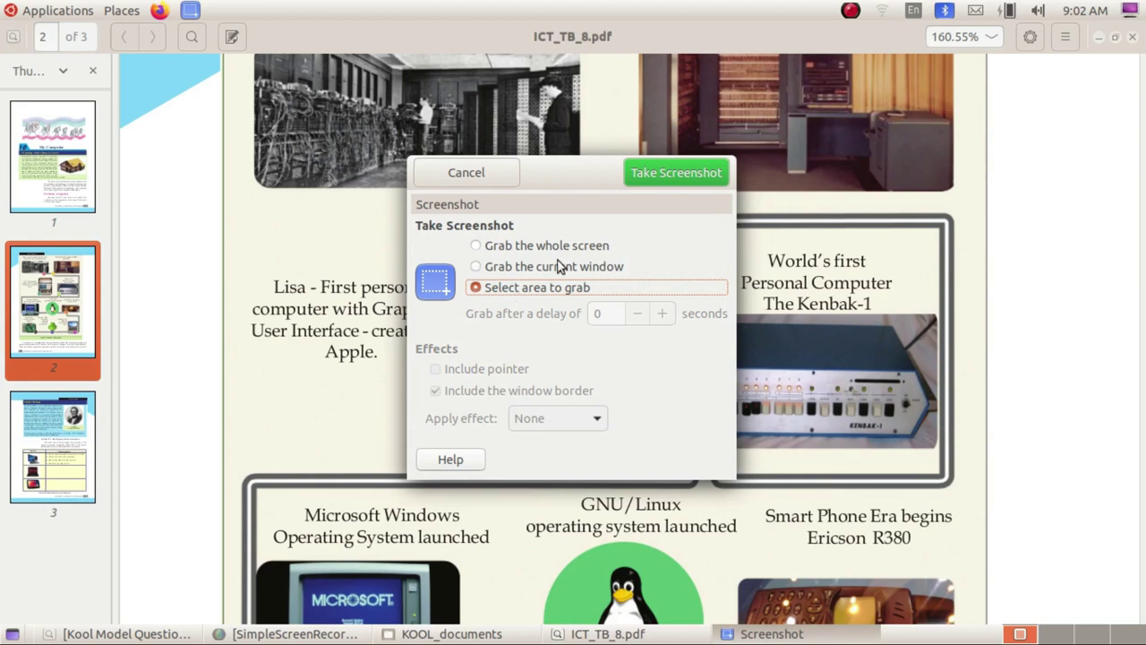
{"action": "left_click", "coordinate": [678, 176]}
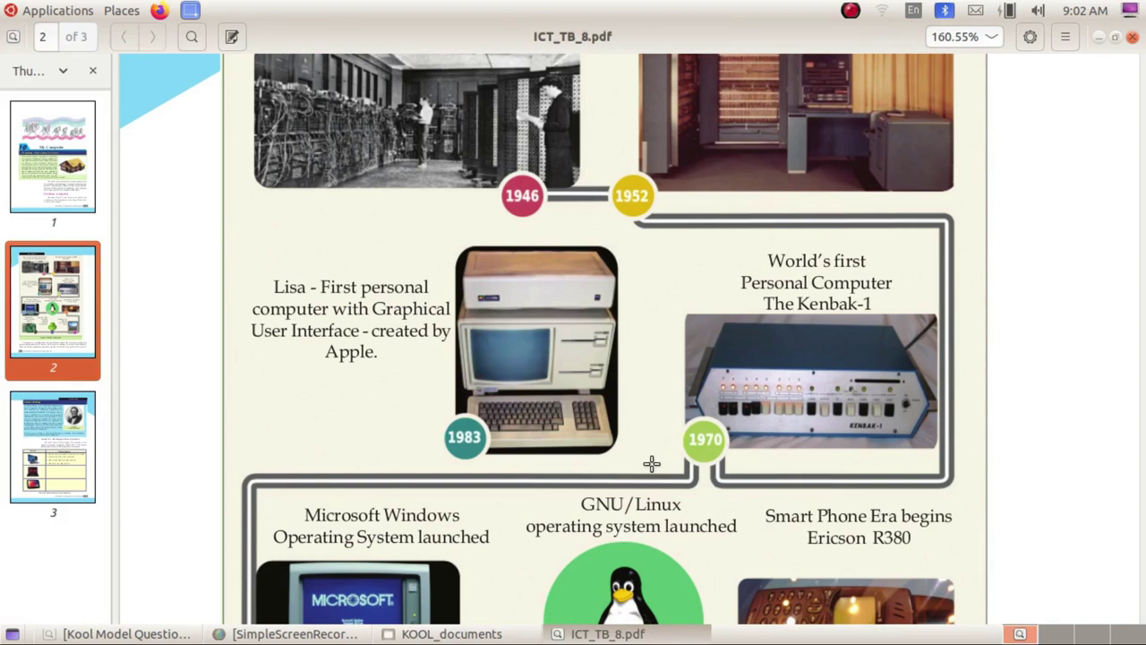
Capture the Lisa 1983 entry and save it as lisa.png on the Desktop.
{"action": "left_click_drag", "start_coordinate": [651, 464], "coordinate": [243, 235]}
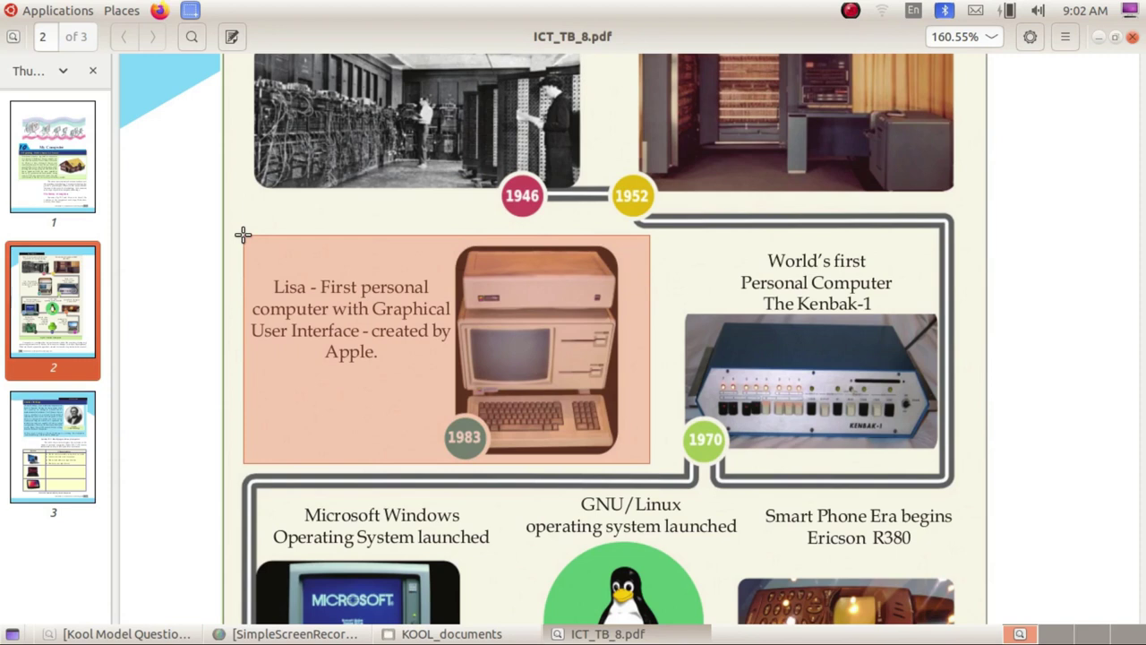
{"action": "left_click_drag", "start_coordinate": [243, 234], "coordinate": [242, 234]}
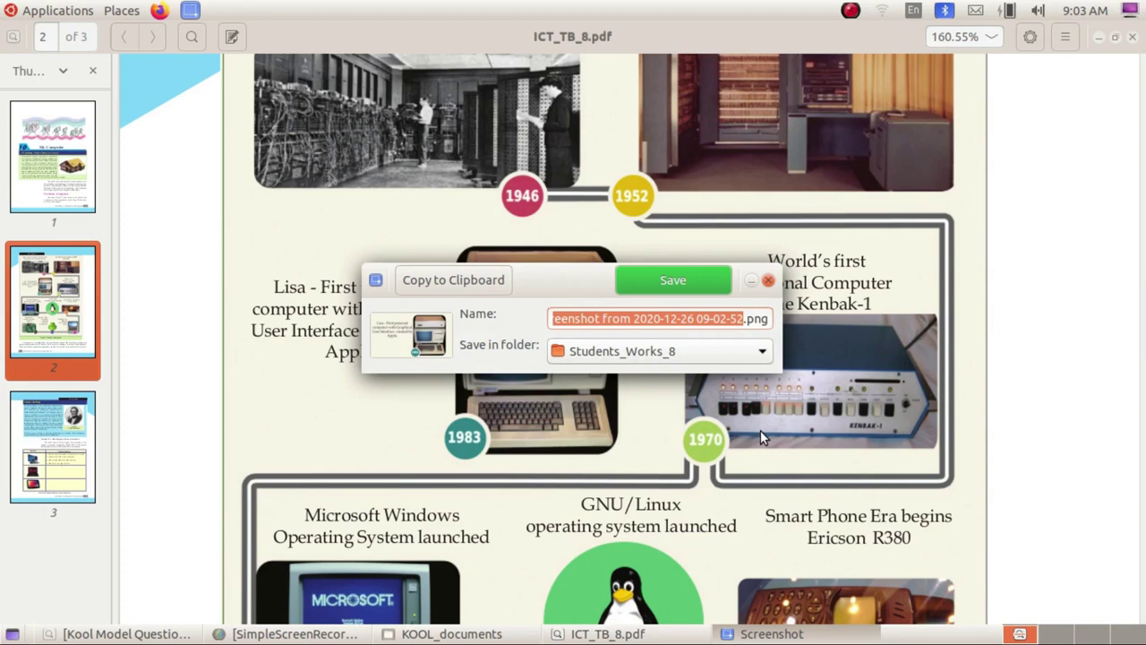
{"action": "type", "text": "lisa"}
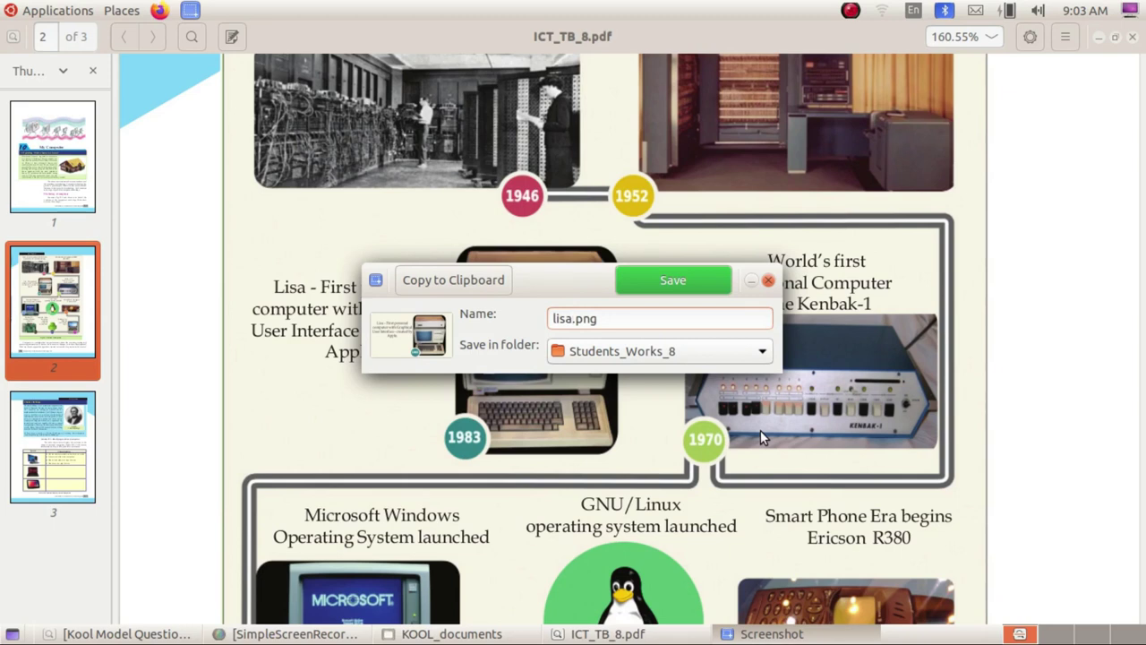
{"action": "left_click", "coordinate": [714, 353]}
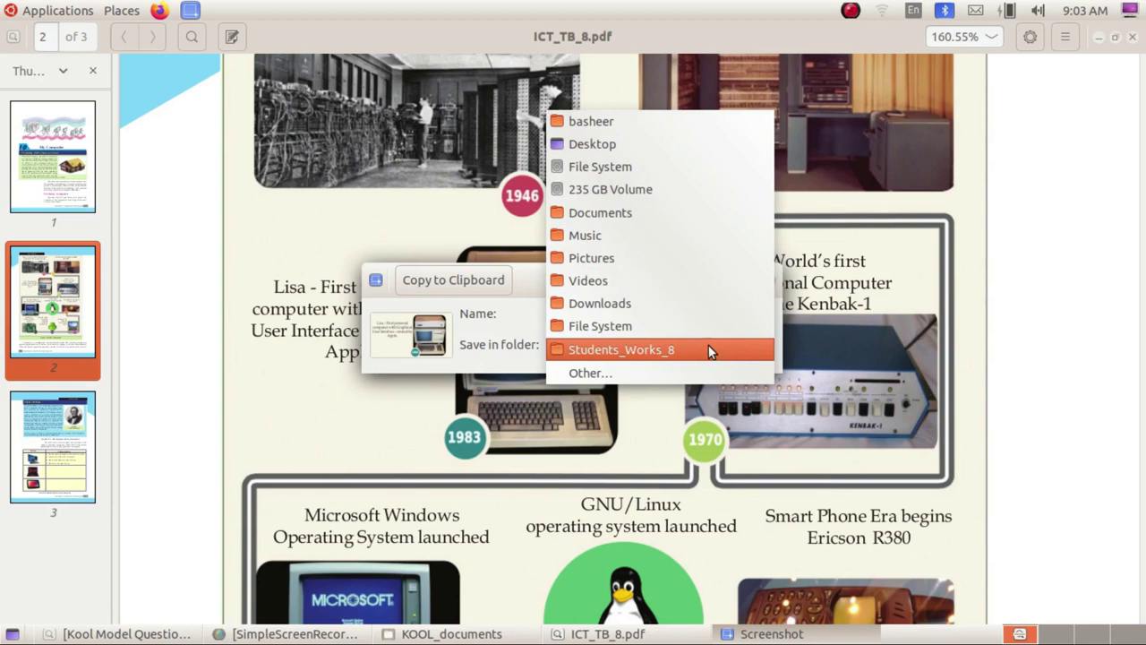
{"action": "left_click", "coordinate": [644, 141]}
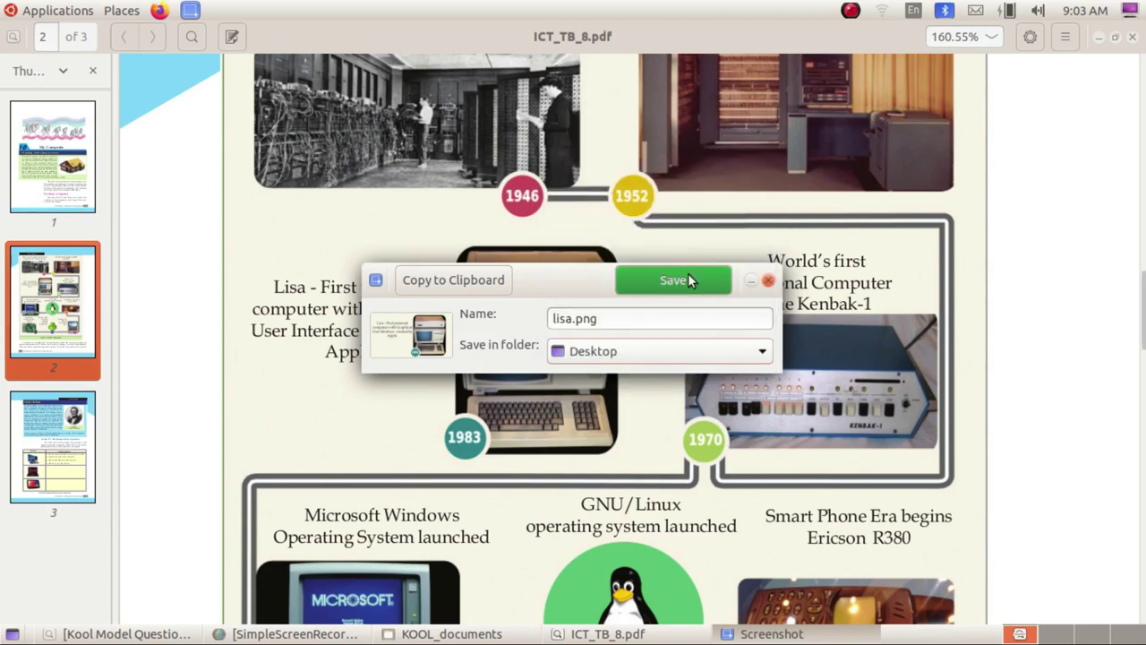
{"action": "left_click", "coordinate": [686, 277]}
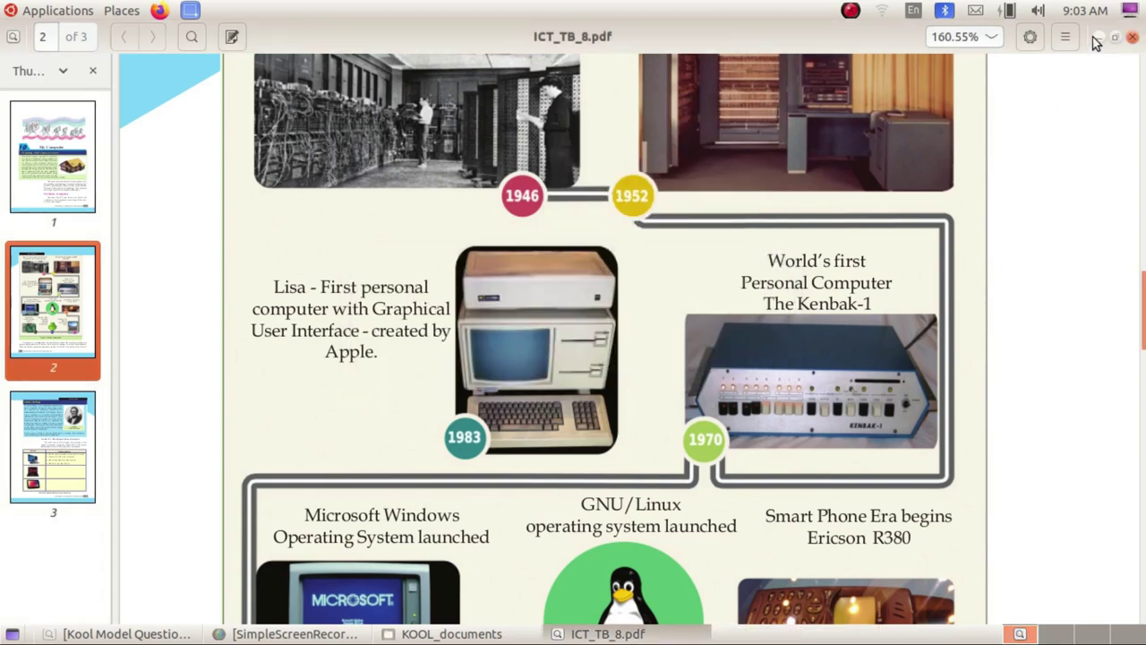
{"action": "left_click", "coordinate": [1099, 37]}
Reveal lisa.png on the desktop, review the question paper, and open the applications list.
{"action": "left_click", "coordinate": [1101, 37]}
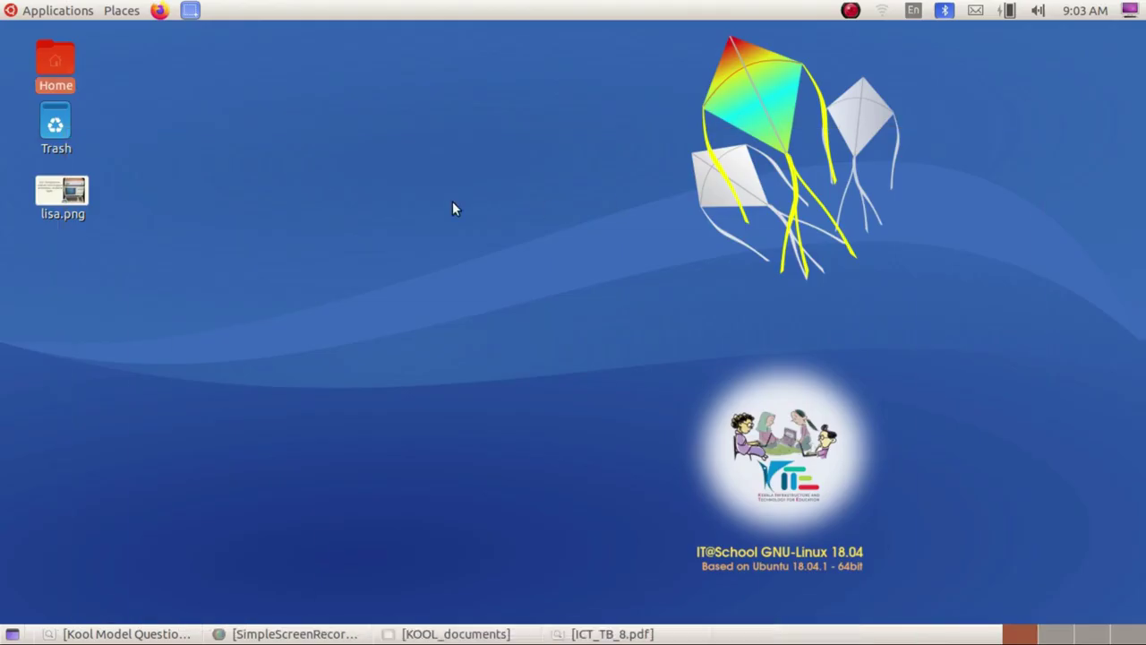
{"action": "left_click", "coordinate": [45, 211]}
{"action": "left_click", "coordinate": [288, 403]}
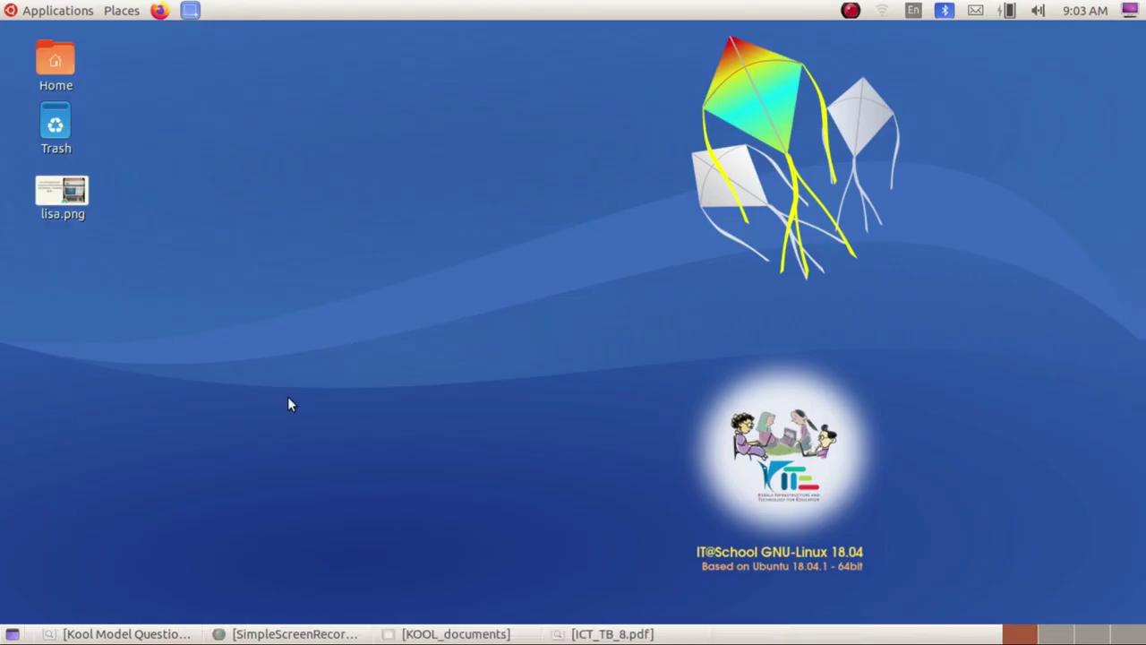
{"action": "left_click", "coordinate": [125, 633]}
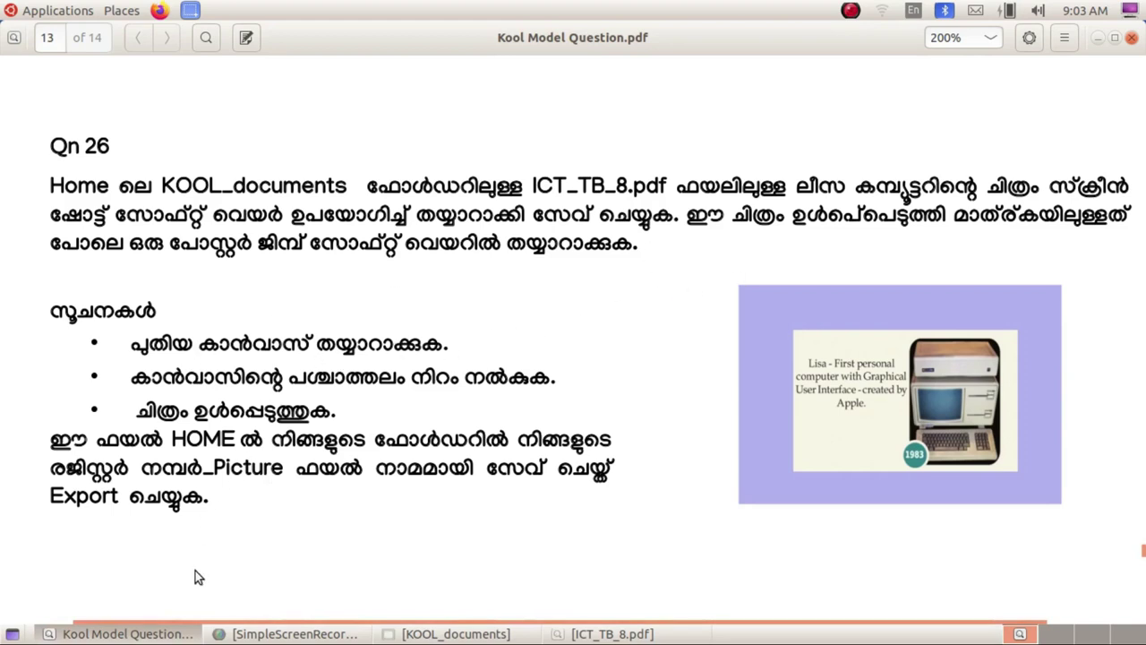
{"action": "left_click", "coordinate": [148, 633]}
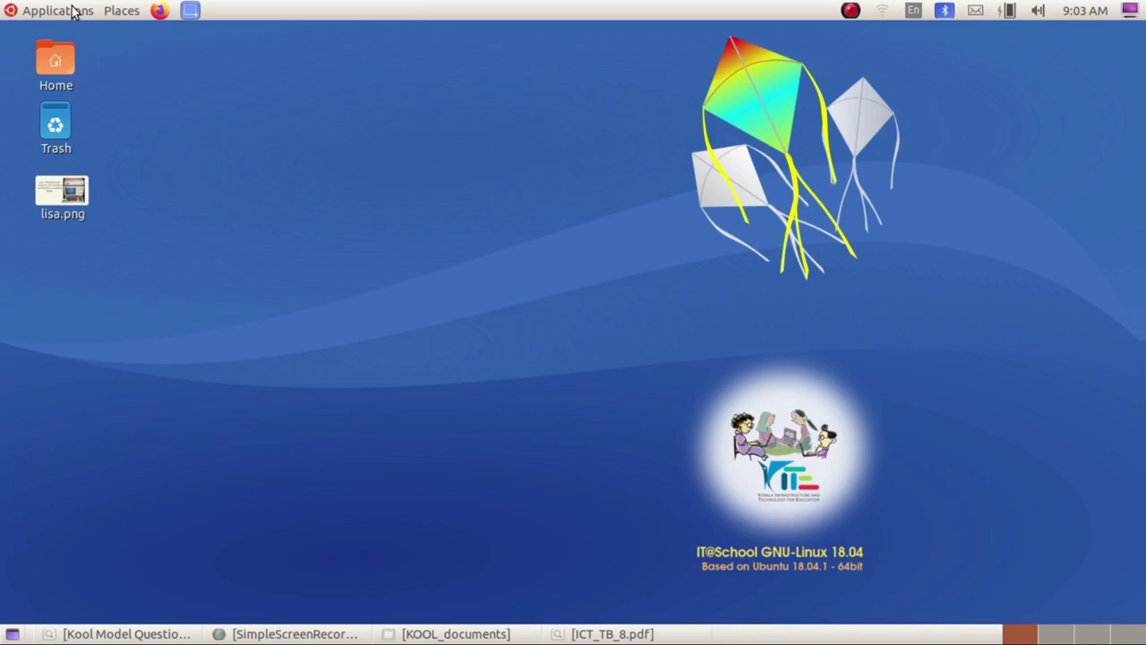
{"action": "left_click", "coordinate": [75, 11]}
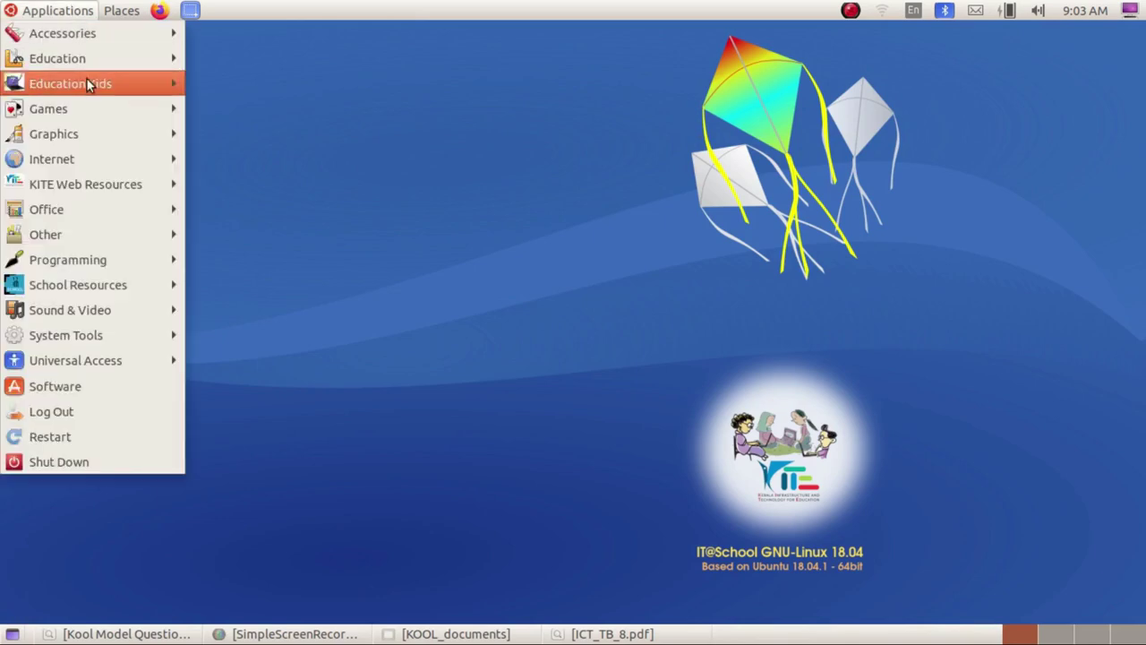
{"action": "mouse_move", "coordinate": [54, 134]}
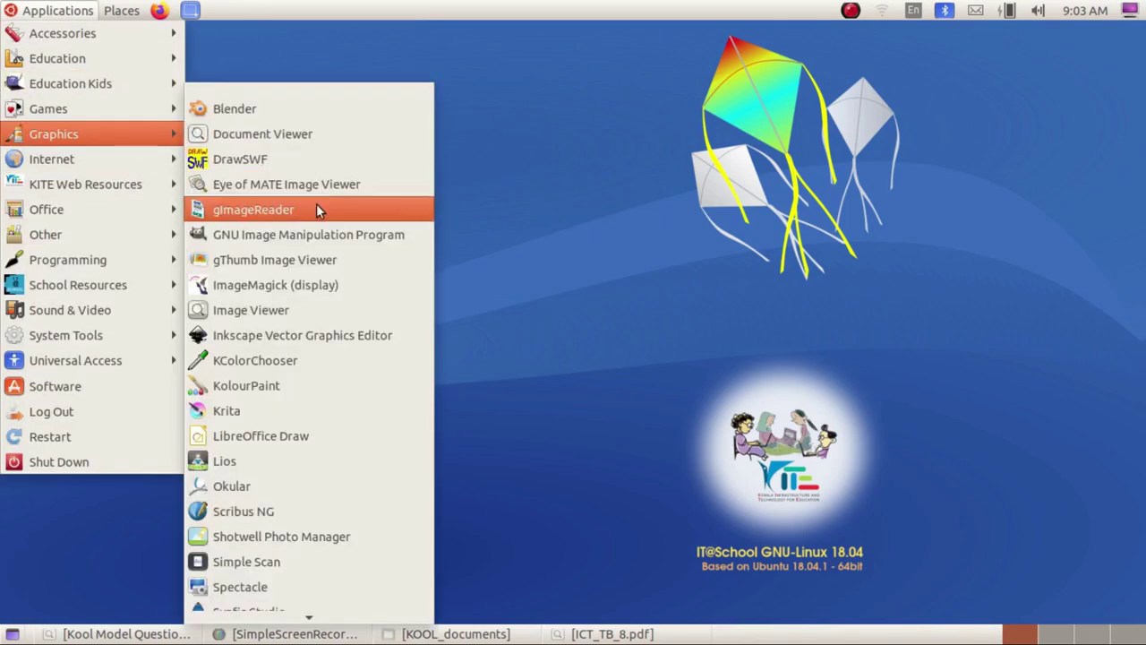
Launch GIMP, switch it to single-window mode, and maximize it to fill the screen.
{"action": "left_click", "coordinate": [369, 235]}
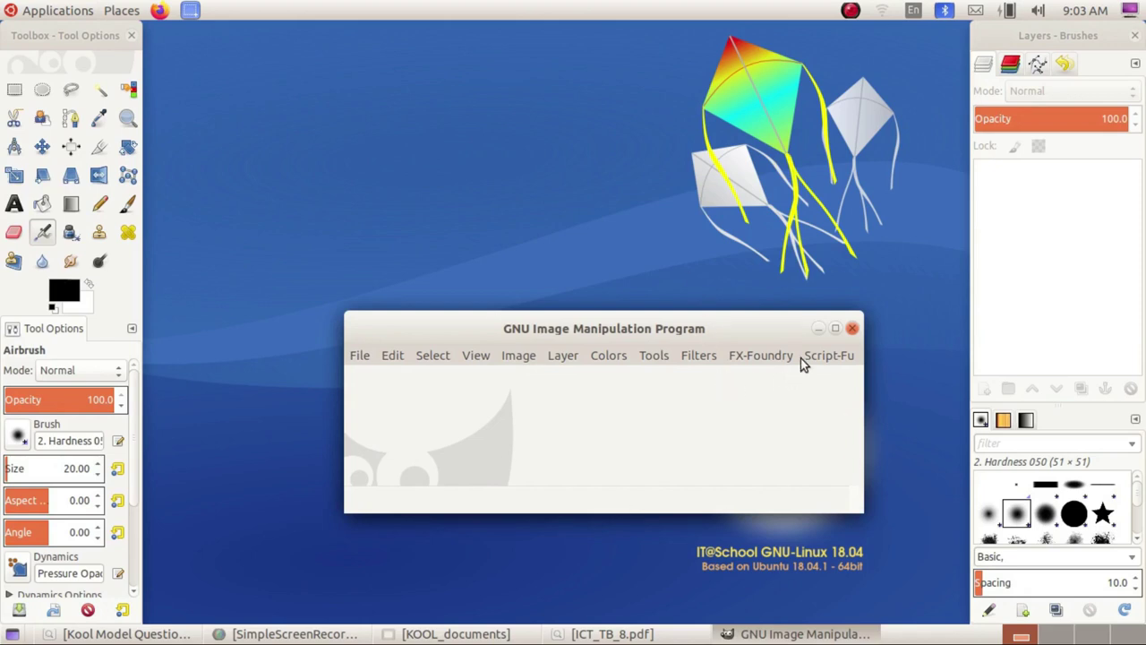
{"action": "left_click_drag", "start_coordinate": [792, 338], "coordinate": [768, 211]}
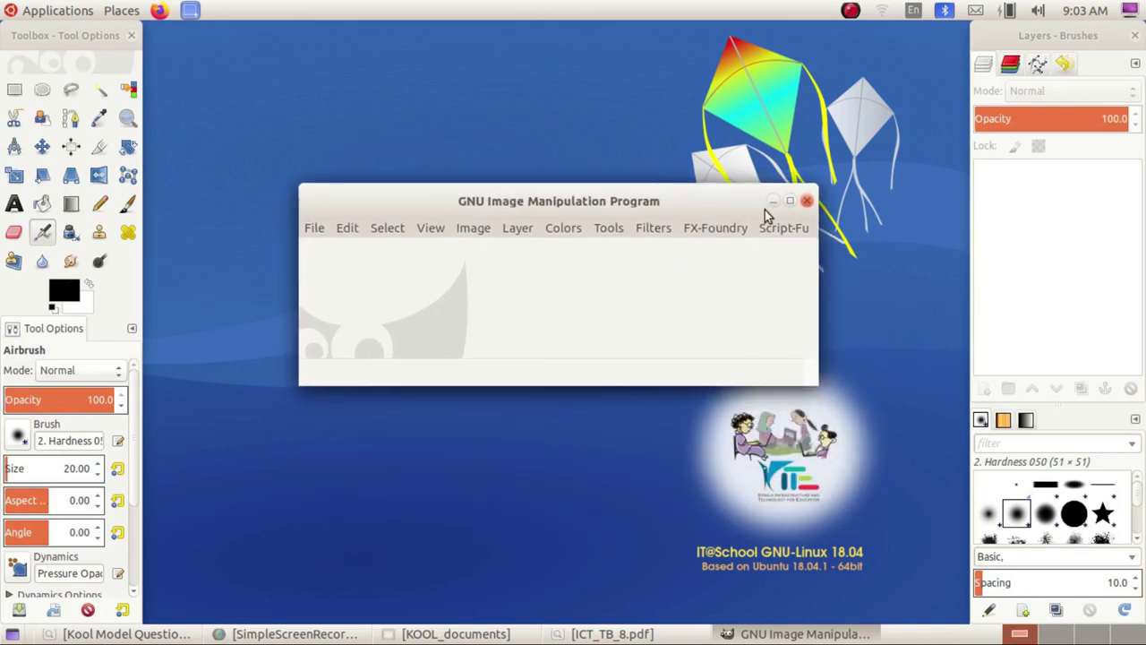
{"action": "left_click", "coordinate": [788, 203]}
{"action": "left_click", "coordinate": [588, 67]}
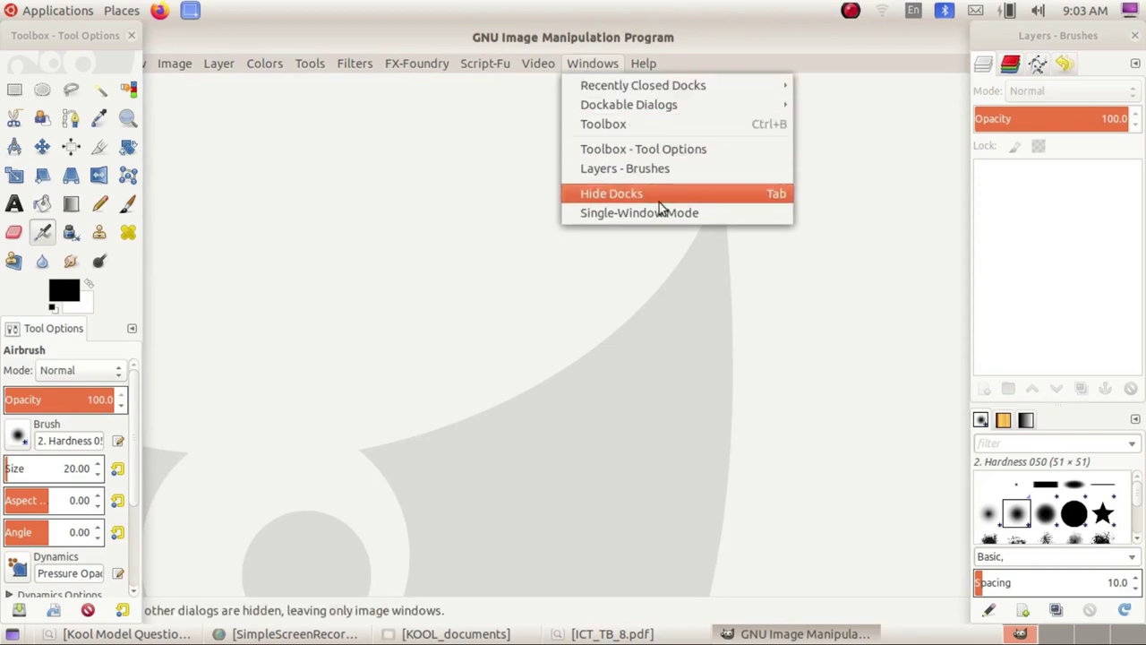
{"action": "left_click", "coordinate": [665, 213]}
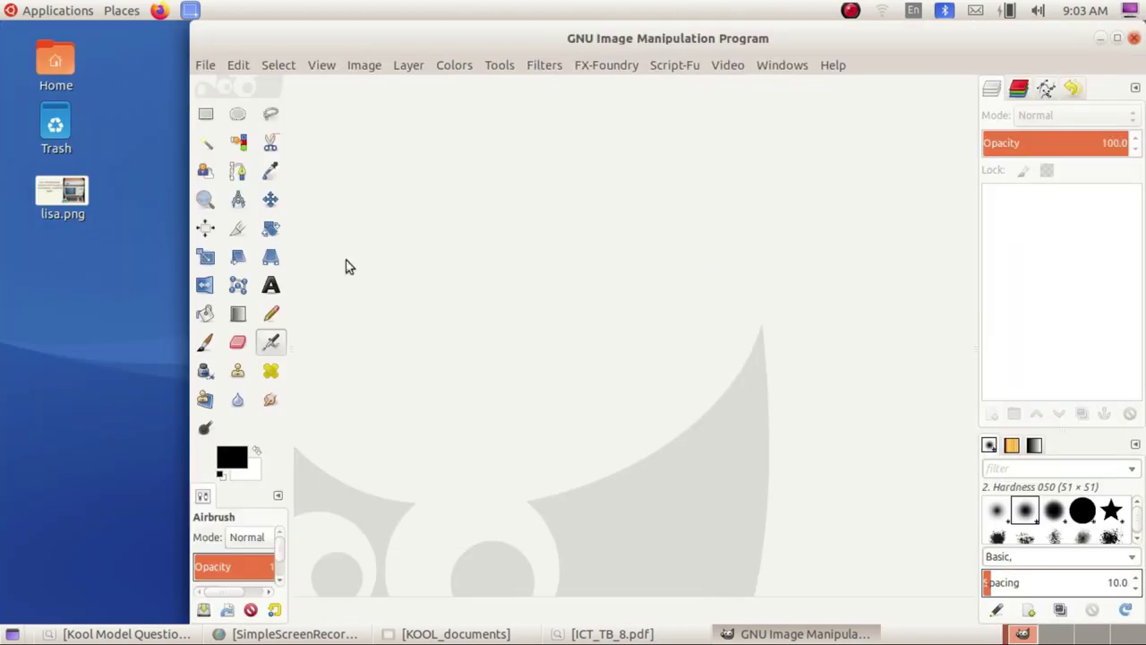
{"action": "mouse_move", "coordinate": [647, 45]}
{"action": "left_mouse_down"}
{"action": "mouse_move", "coordinate": [560, 41]}
{"action": "mouse_move", "coordinate": [575, 40]}
{"action": "left_mouse_up"}
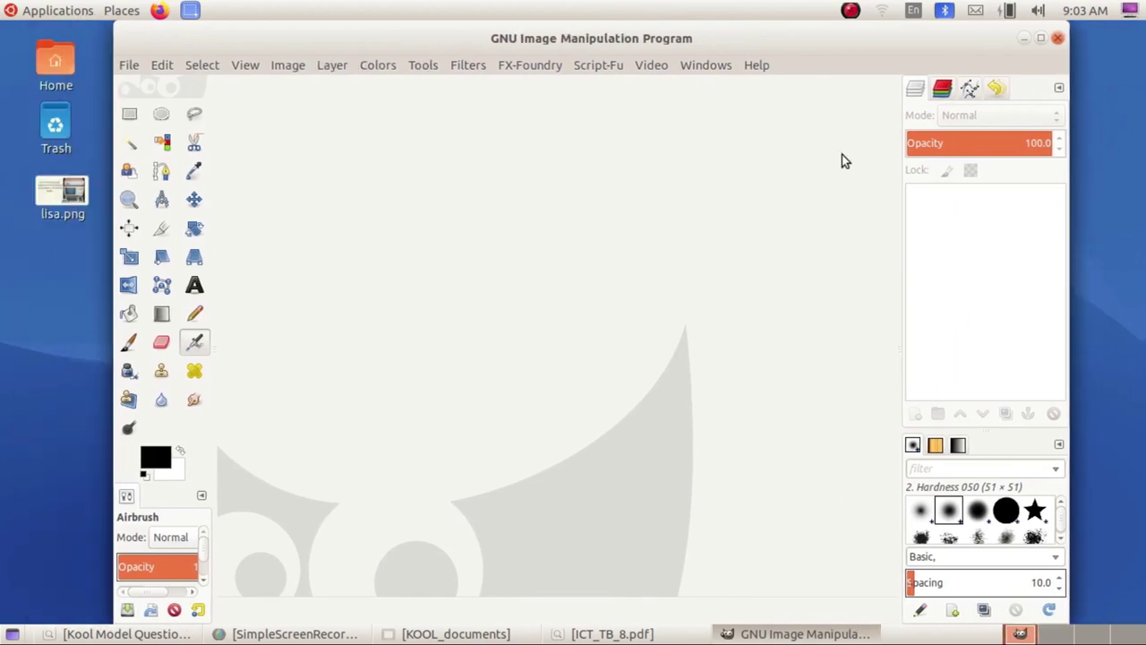
{"action": "left_click", "coordinate": [1040, 38]}
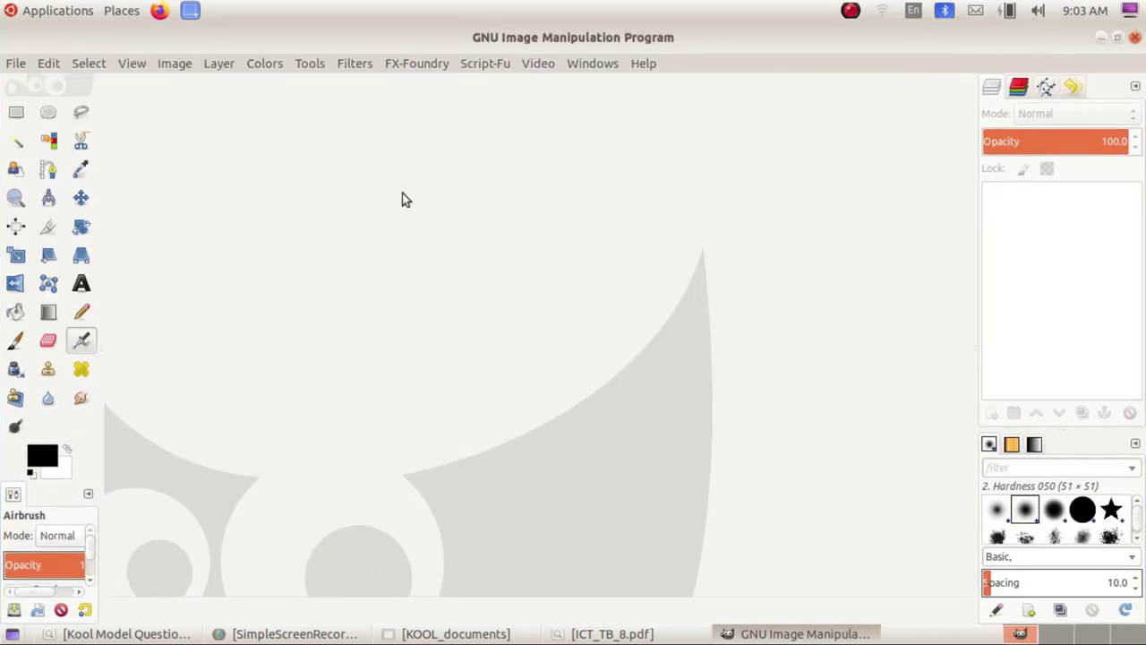
Create a new blank 640×400 pixel image with a white background.
{"action": "left_click", "coordinate": [15, 63]}
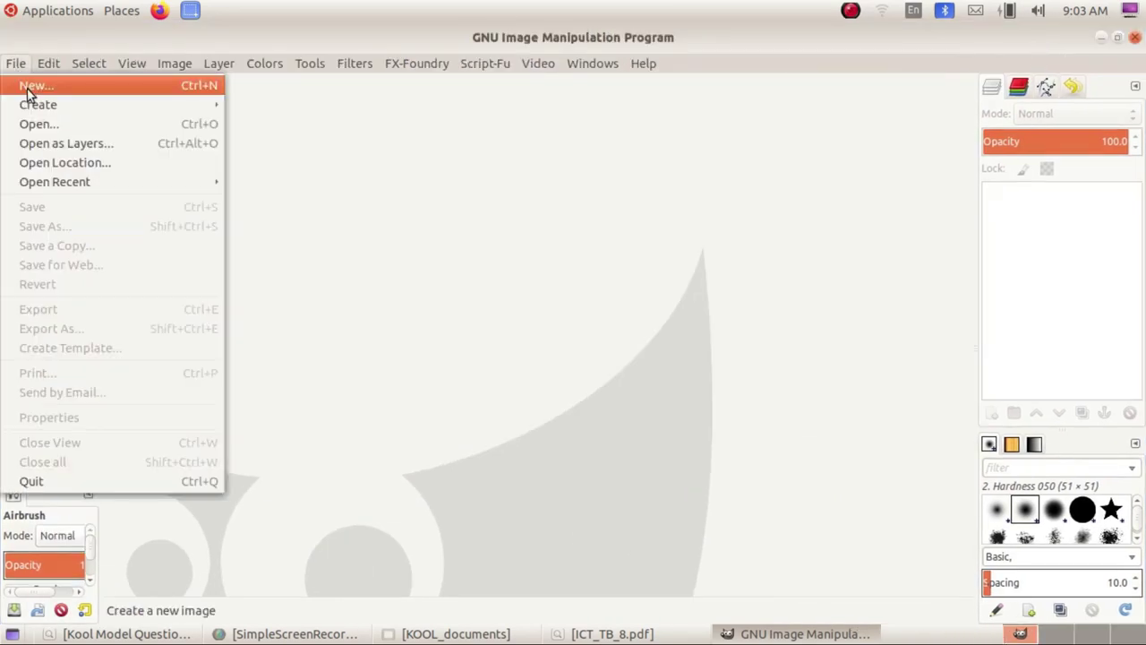
{"action": "left_click", "coordinate": [27, 85]}
{"action": "left_click_drag", "start_coordinate": [224, 41], "coordinate": [460, 106]}
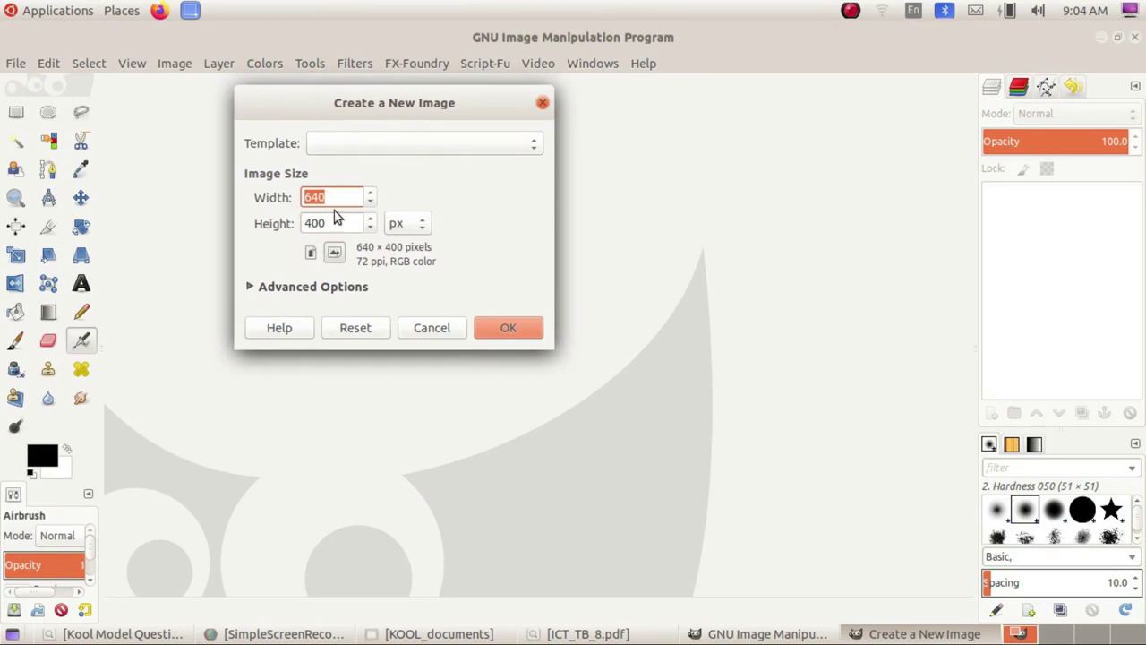
{"action": "left_click", "coordinate": [499, 327]}
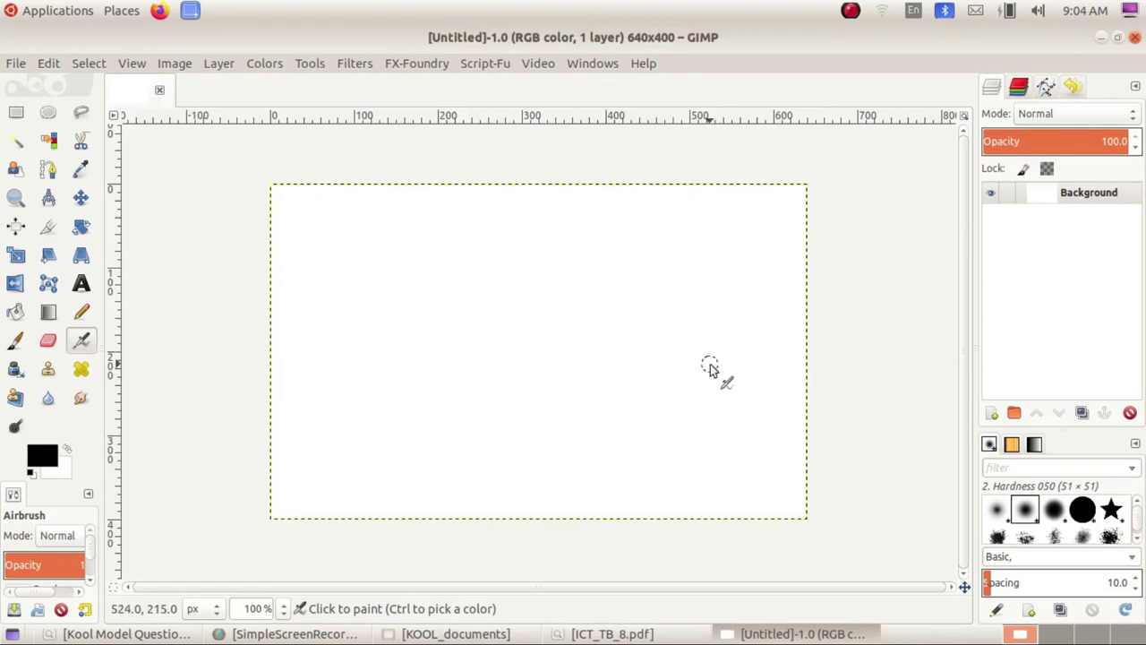
Check the question paper and set the foreground colour to a blue-violet purple.
{"action": "left_click", "coordinate": [157, 633]}
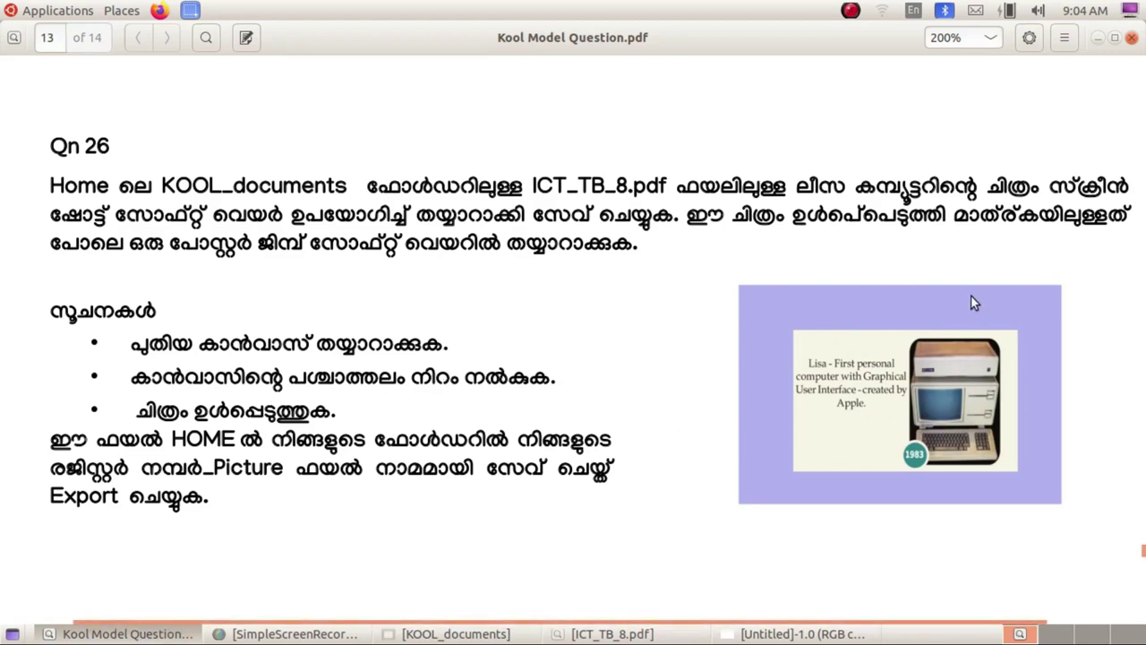
{"action": "left_click", "coordinate": [179, 635]}
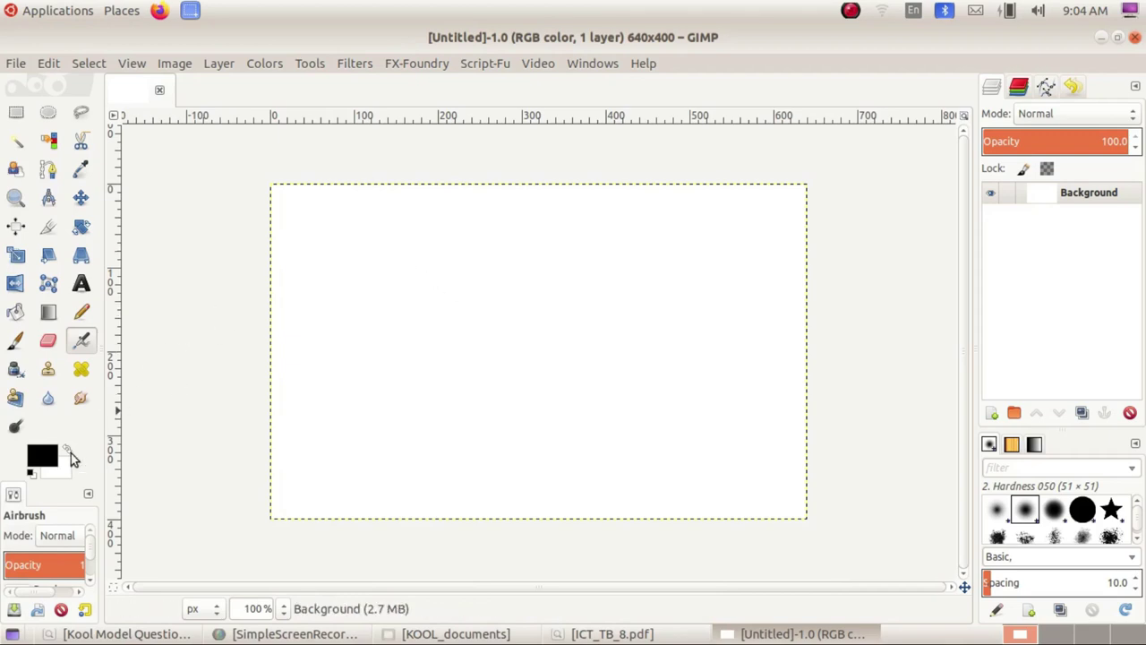
{"action": "left_click", "coordinate": [44, 455]}
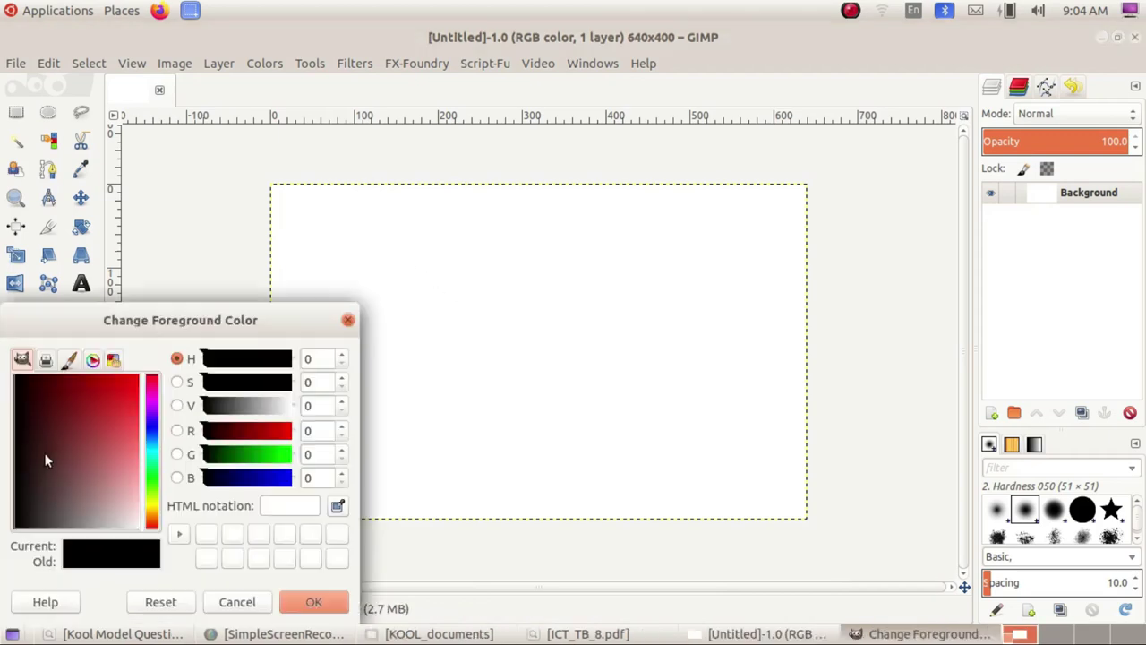
{"action": "left_click", "coordinate": [152, 431]}
{"action": "left_click_drag", "start_coordinate": [121, 426], "coordinate": [125, 447]}
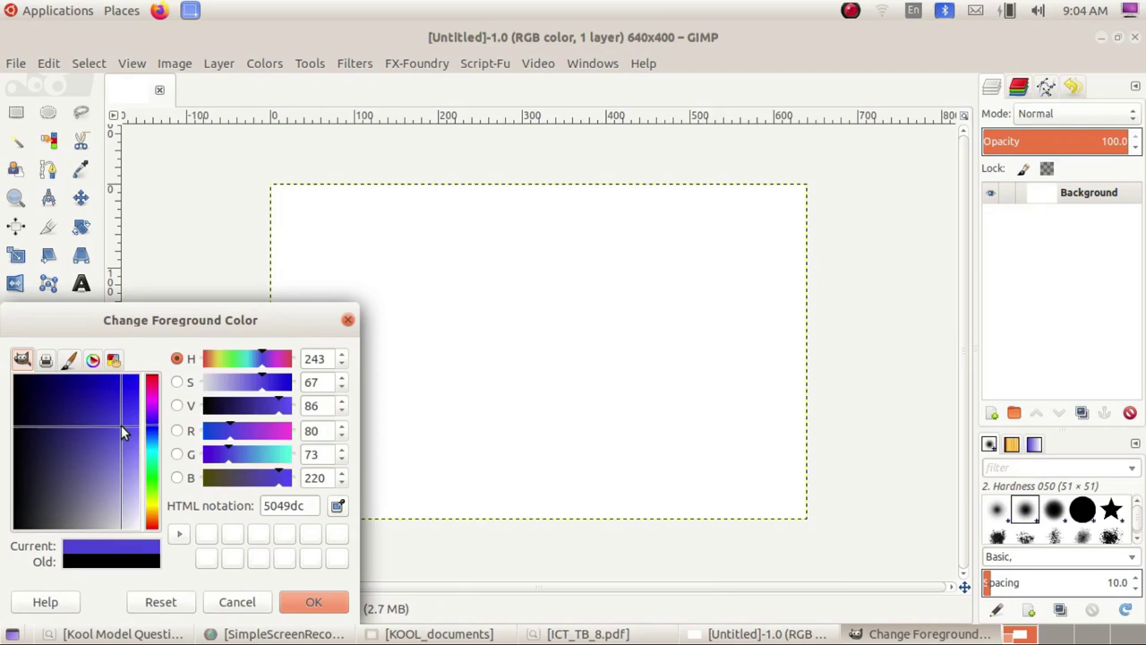
{"action": "left_click", "coordinate": [309, 602]}
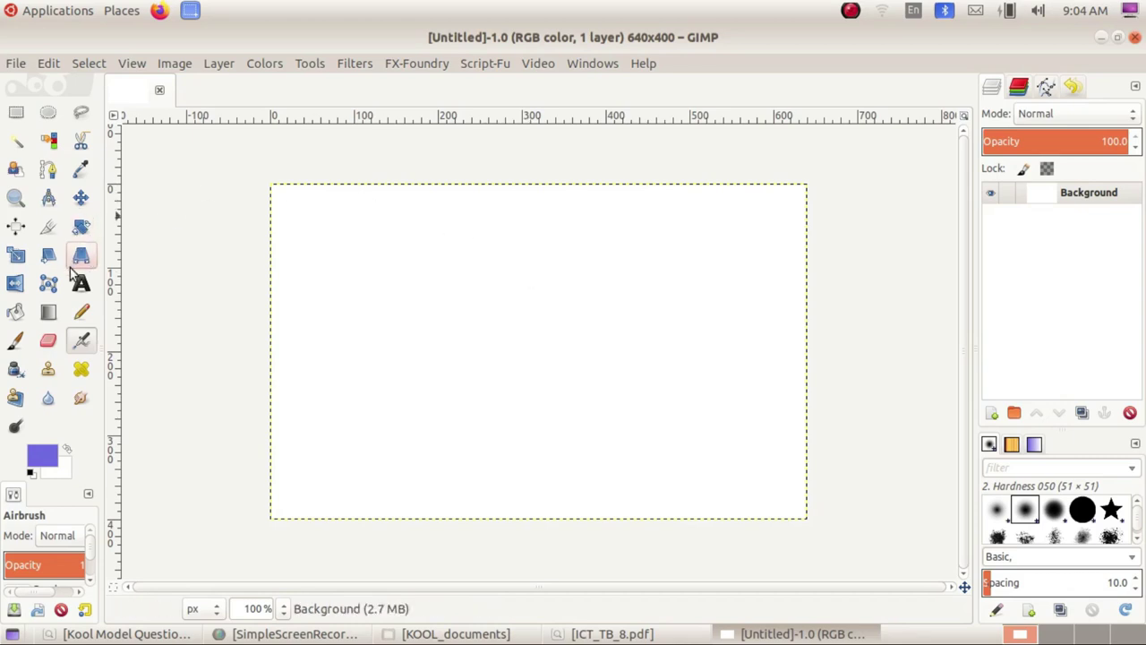
Choose Bucket Fill and refine the foreground colour to purple 6c66e3.
{"action": "left_click", "coordinate": [14, 313]}
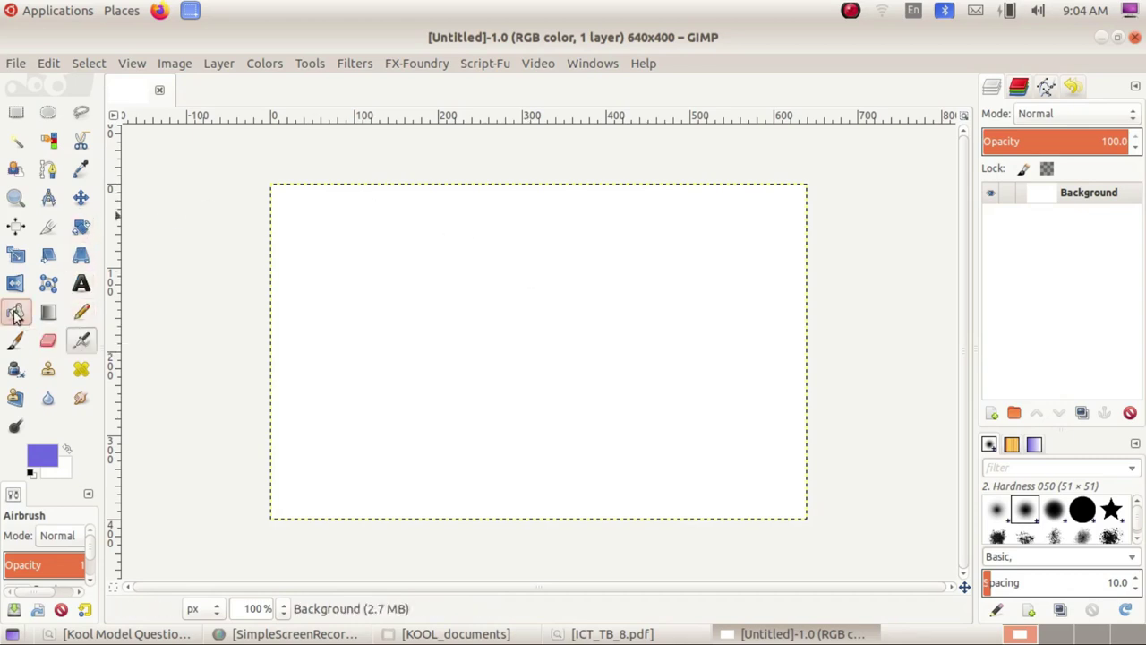
{"action": "left_click", "coordinate": [48, 459]}
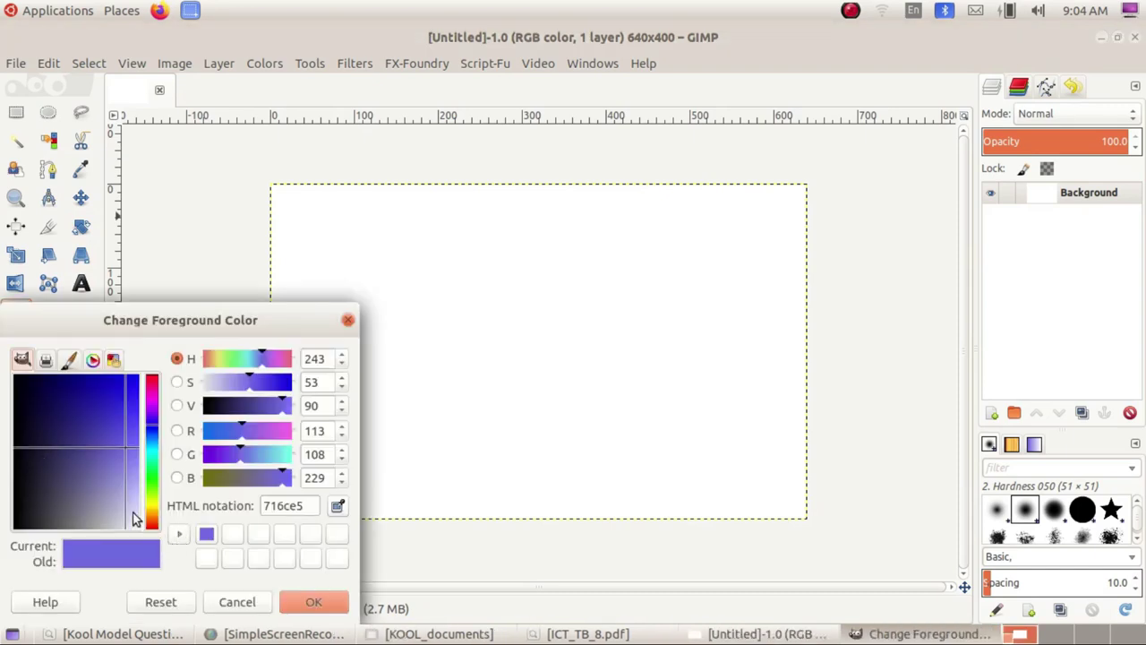
{"action": "left_click_drag", "start_coordinate": [122, 449], "coordinate": [126, 444]}
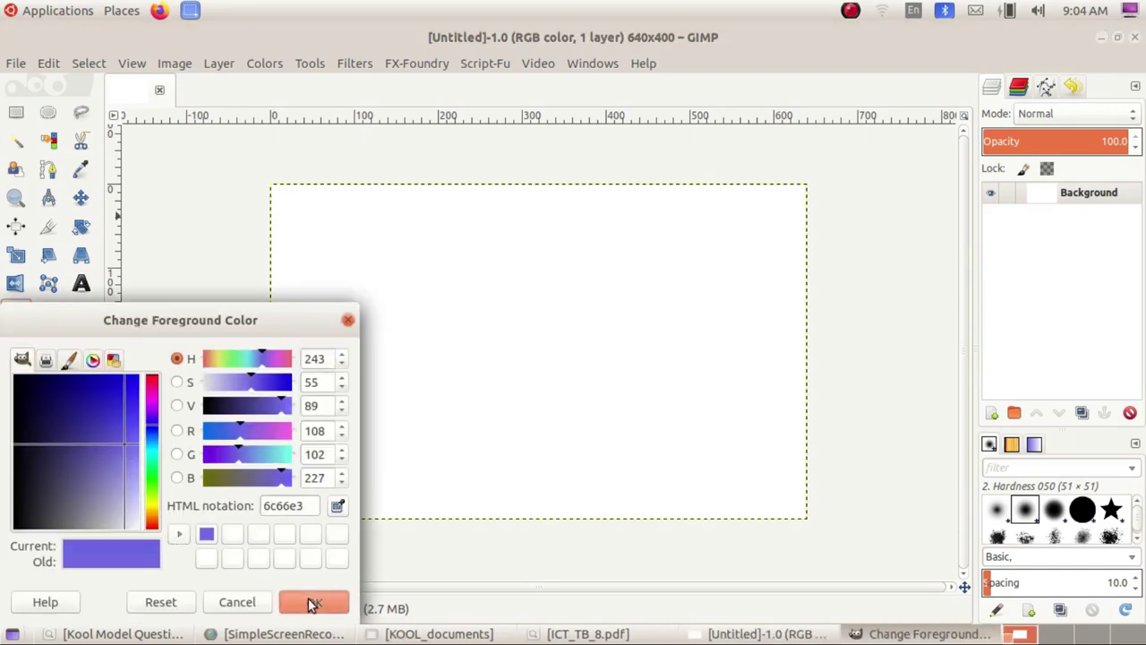
{"action": "left_click", "coordinate": [310, 602]}
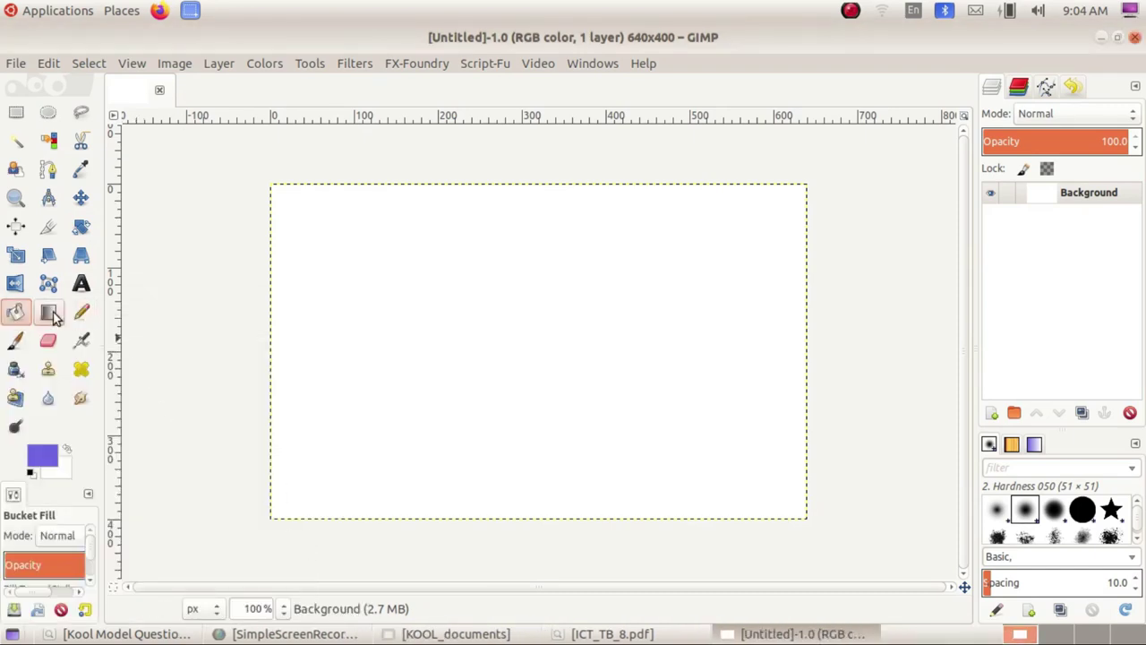
Bucket-fill the canvas with purple 6c66e3 and recheck the question paper's sample poster.
{"action": "left_click", "coordinate": [541, 322]}
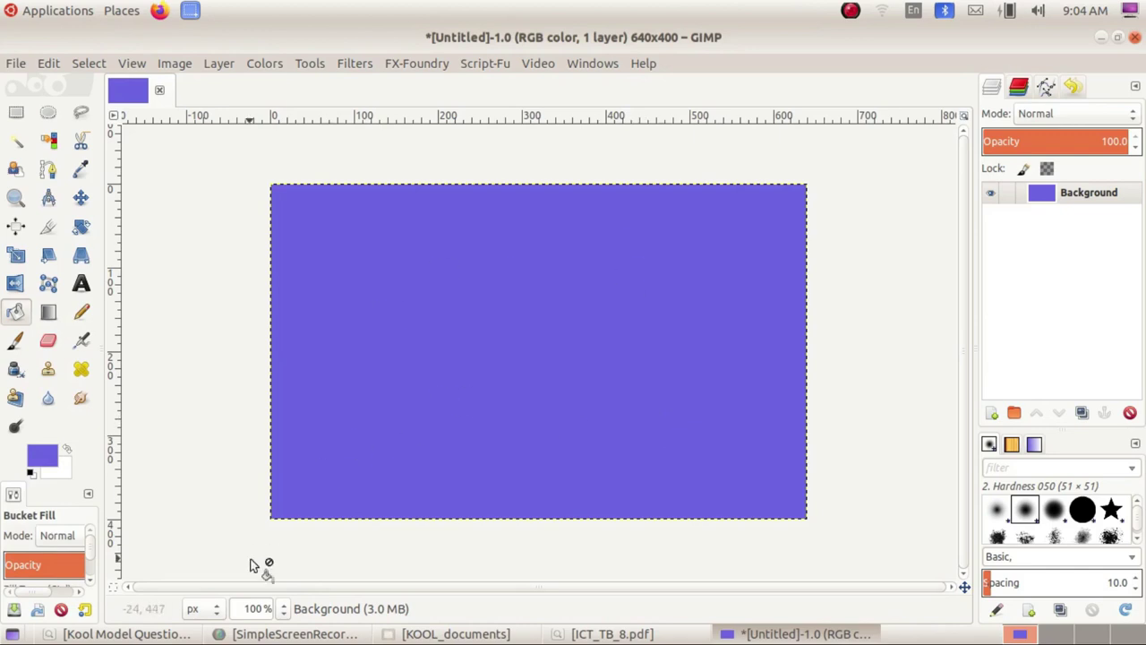
{"action": "left_click", "coordinate": [126, 634]}
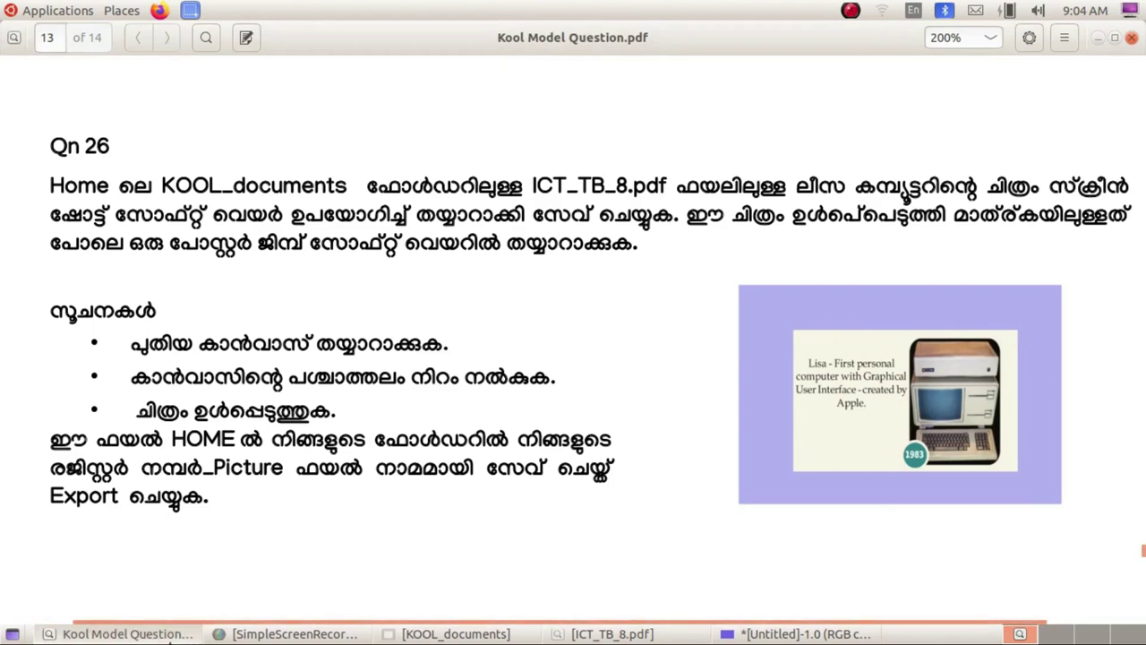
{"action": "left_click", "coordinate": [126, 634]}
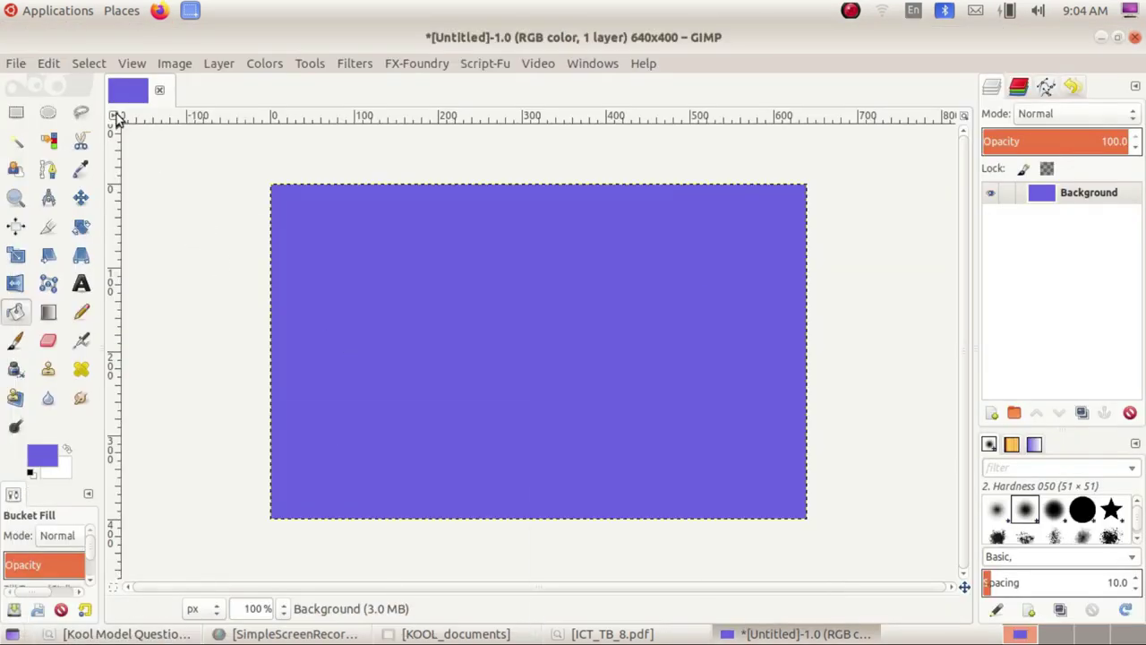
Open lisa.png (485×273) from the Desktop as a second image in GIMP.
{"action": "left_click", "coordinate": [18, 65]}
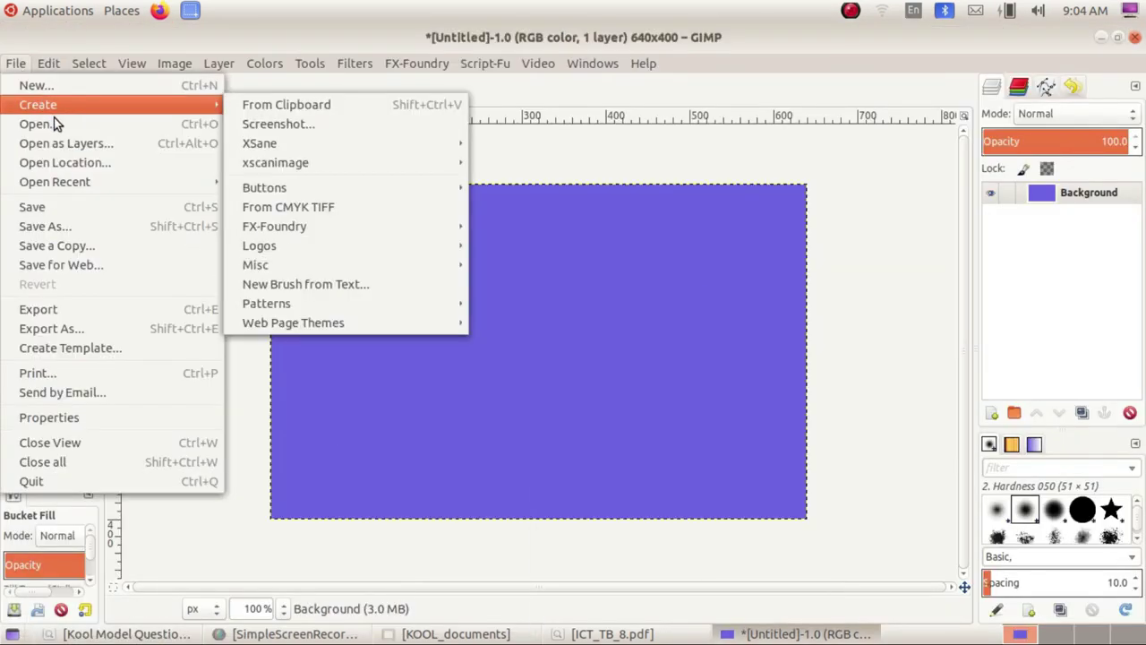
{"action": "left_click", "coordinate": [49, 120]}
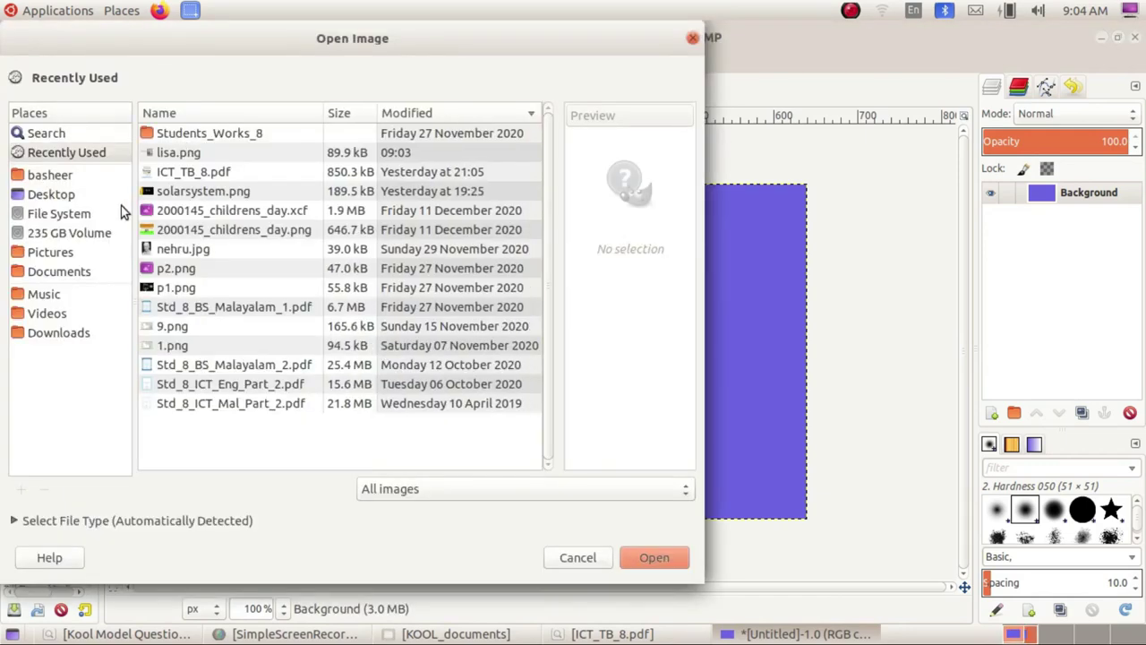
{"action": "left_click", "coordinate": [49, 175]}
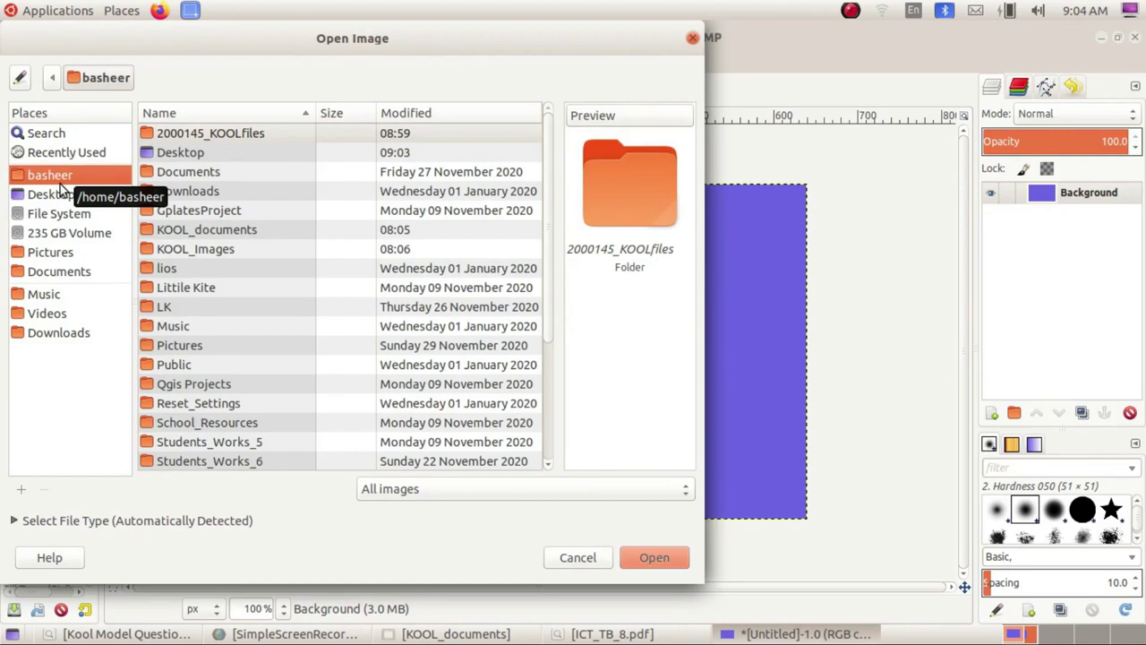
{"action": "left_click", "coordinate": [59, 195]}
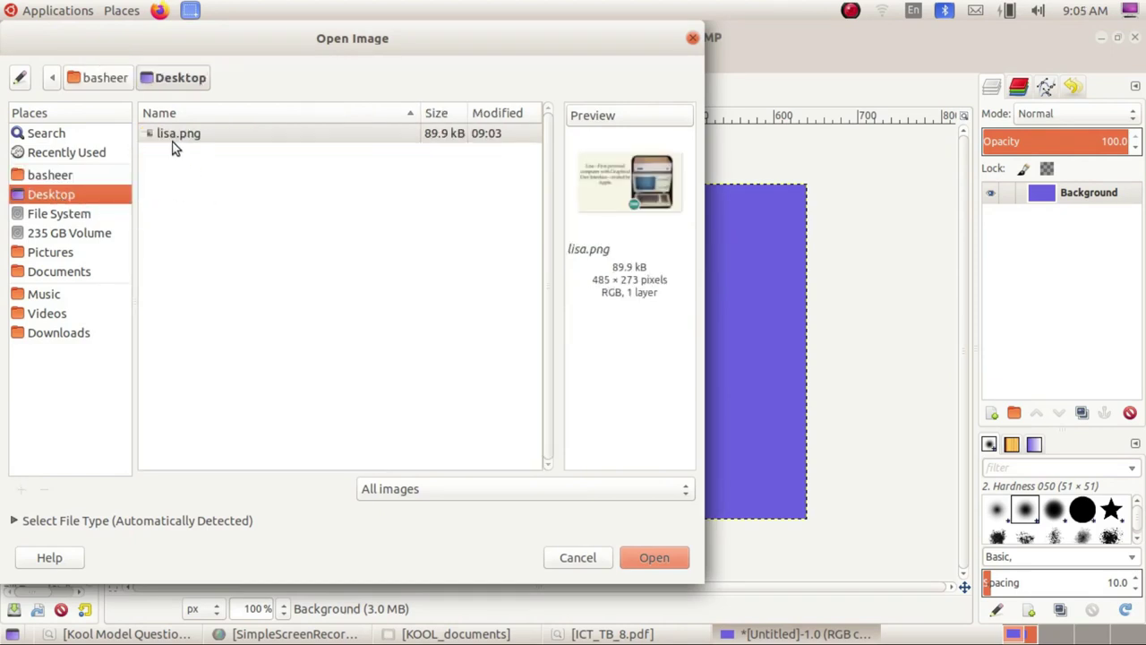
{"action": "left_click", "coordinate": [195, 133]}
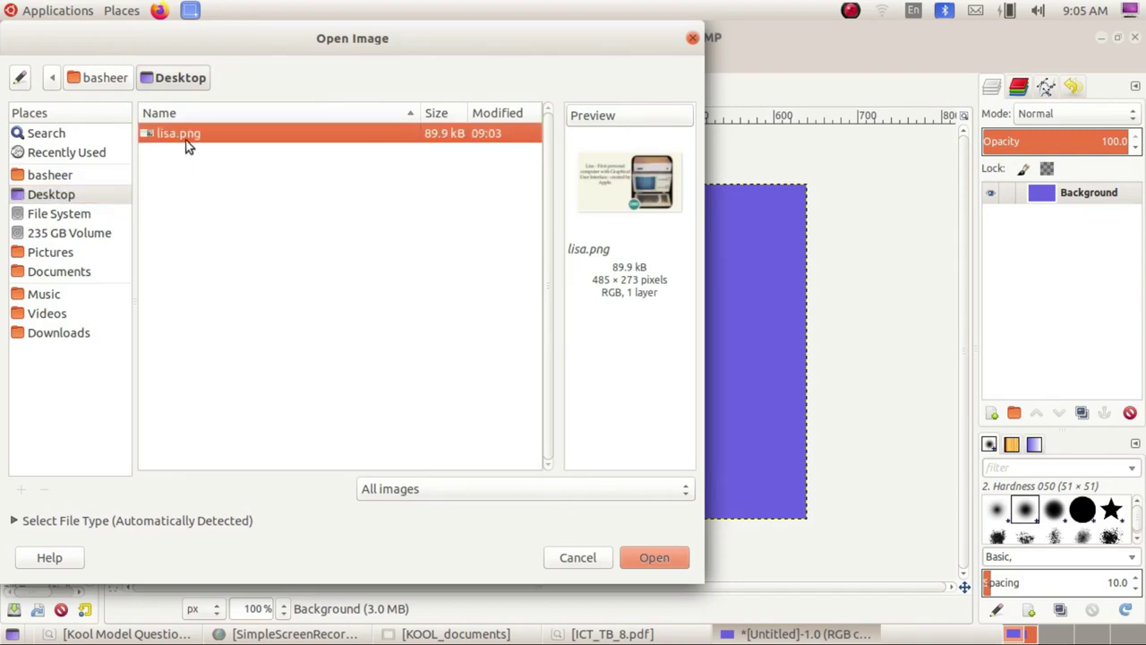
{"action": "left_click", "coordinate": [663, 555]}
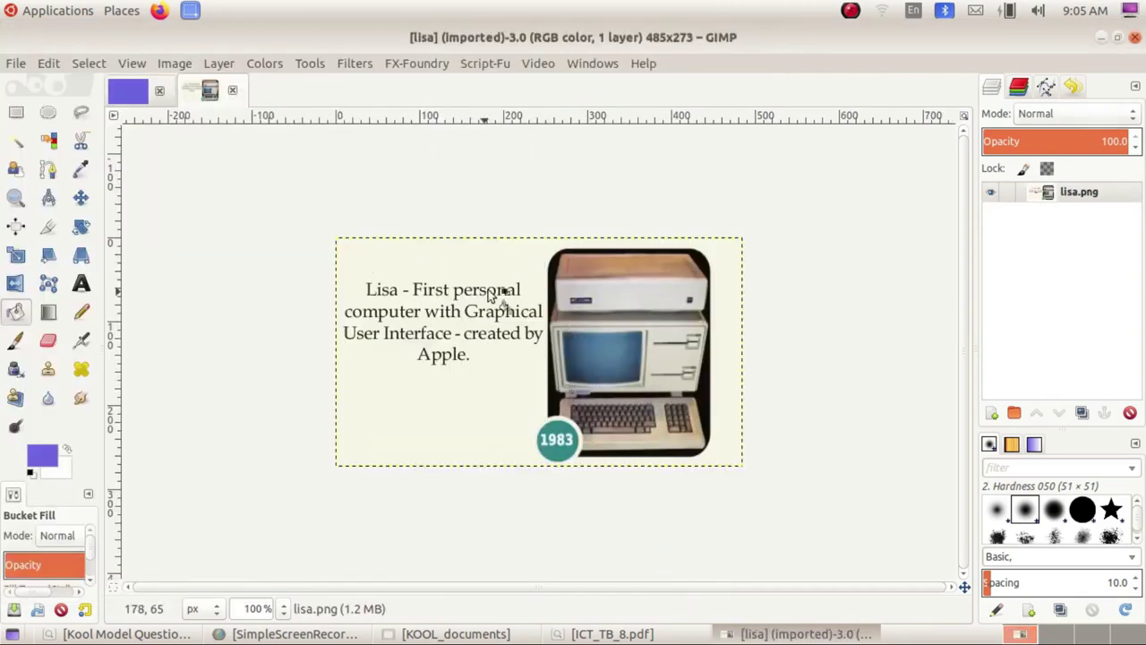
Copy the whole Lisa picture with Edit > Copy, then return to the purple Untitled canvas.
{"action": "left_click", "coordinate": [139, 94]}
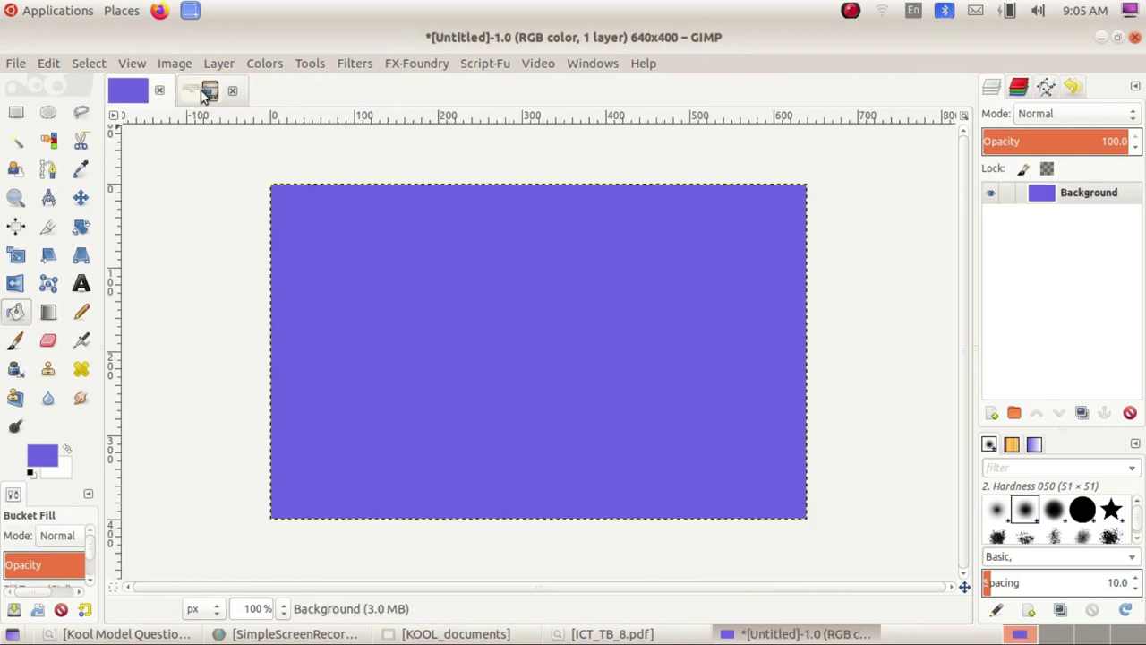
{"action": "left_click", "coordinate": [203, 96]}
{"action": "left_click", "coordinate": [130, 94]}
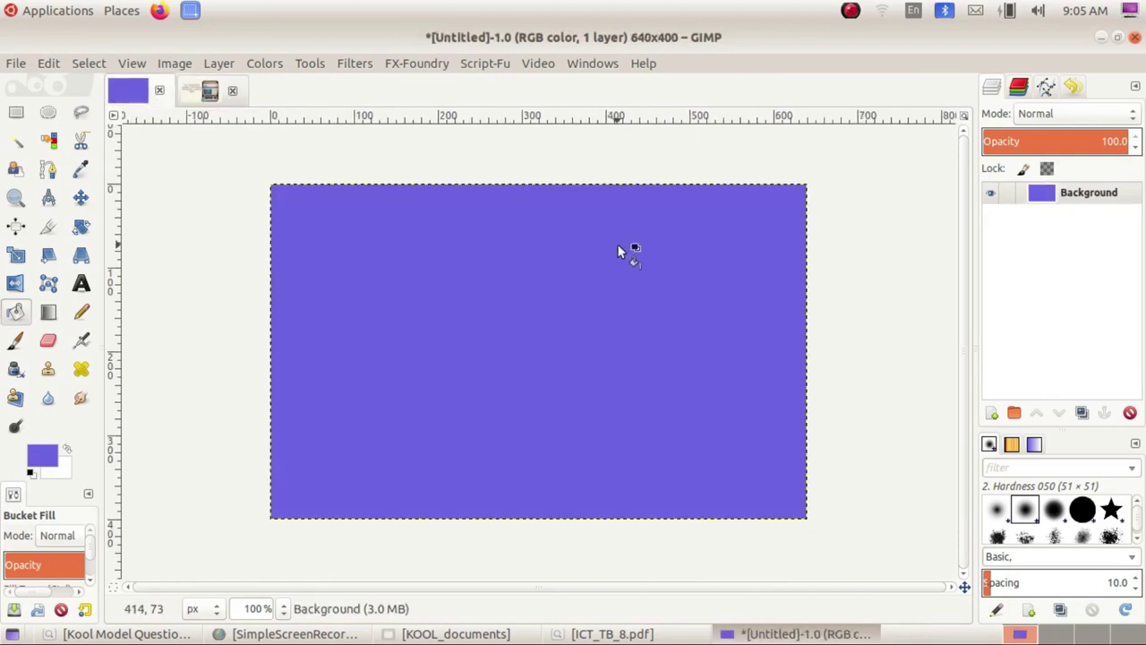
{"action": "left_click", "coordinate": [208, 92]}
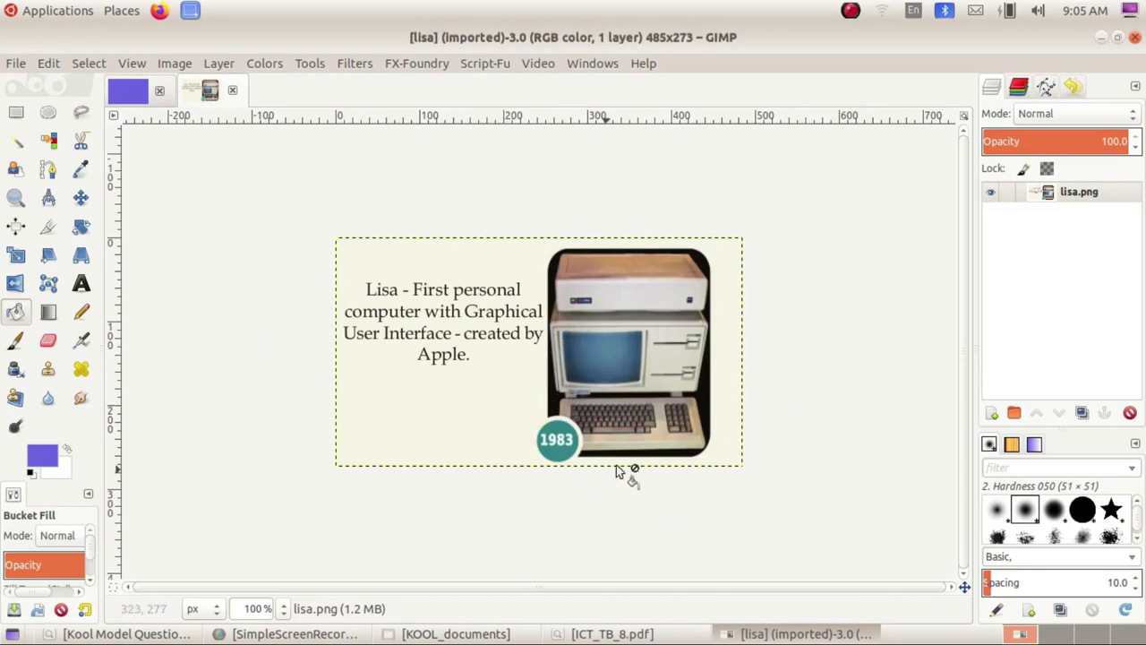
{"action": "left_click", "coordinate": [129, 100]}
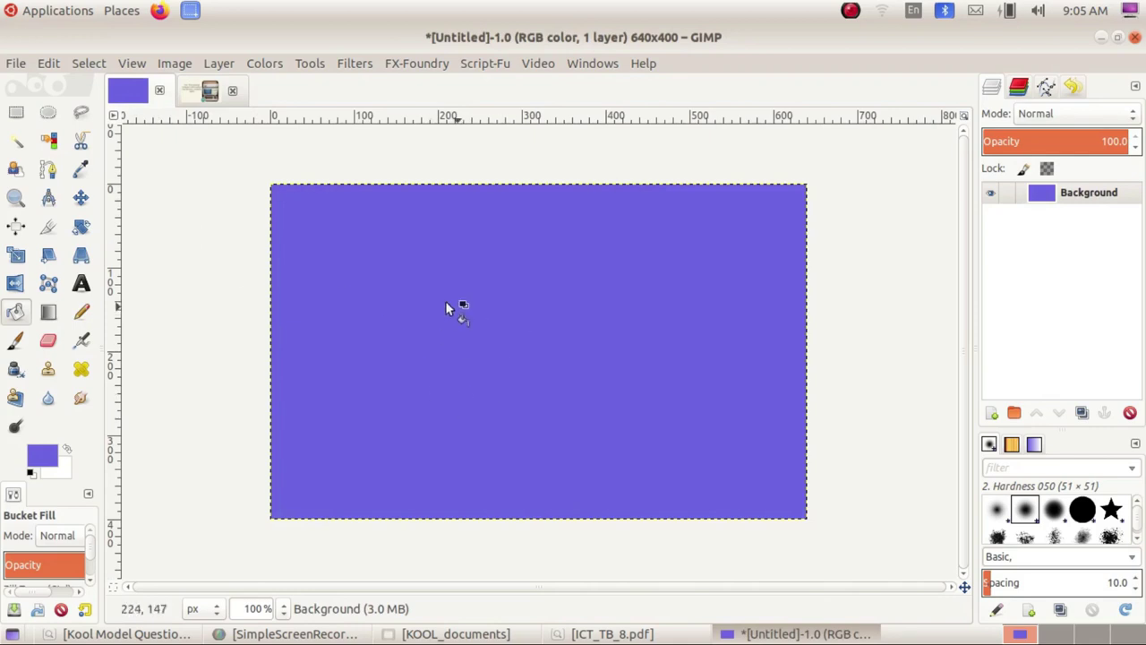
{"action": "left_click", "coordinate": [207, 94]}
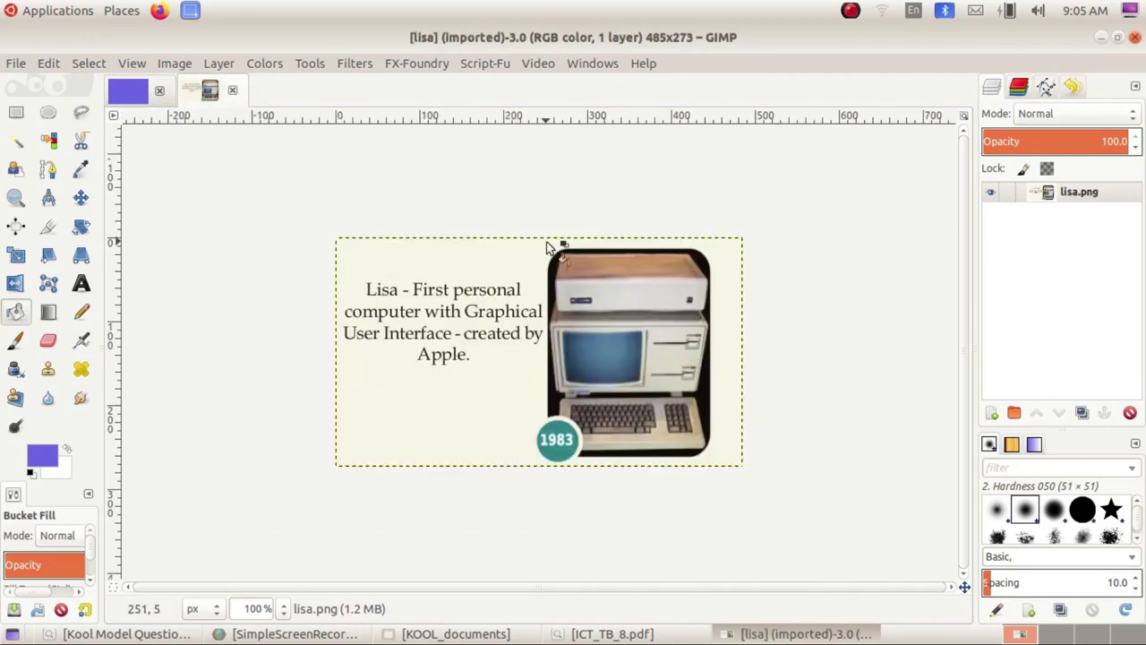
{"action": "right_click", "coordinate": [521, 344]}
{"action": "mouse_move", "coordinate": [552, 386]}
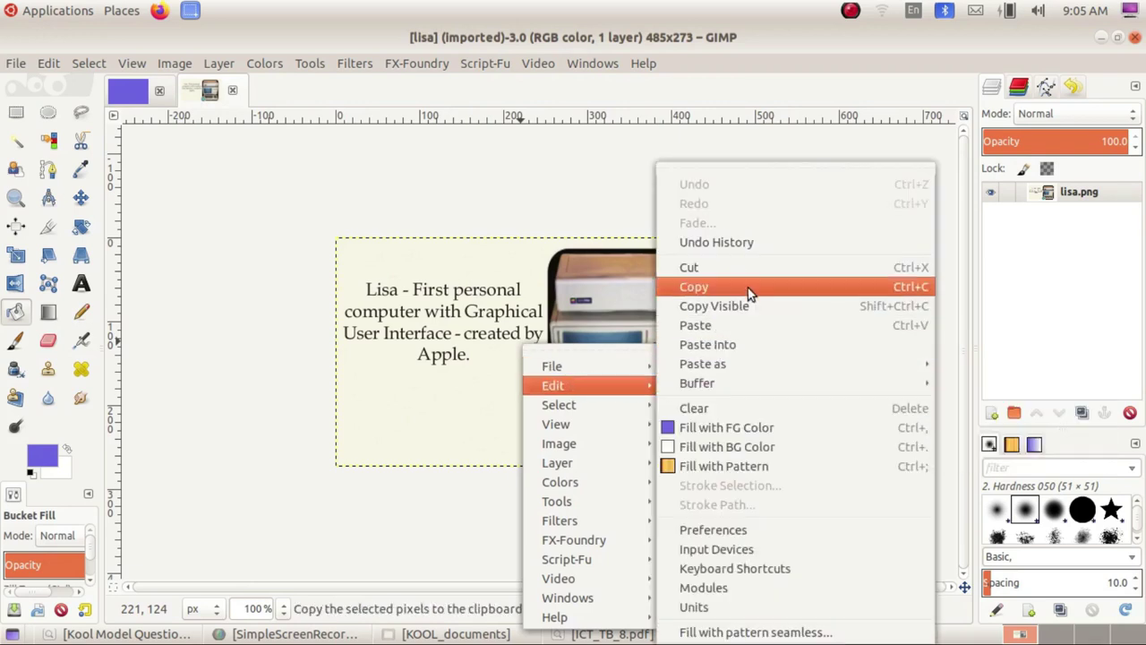
{"action": "left_click", "coordinate": [748, 288]}
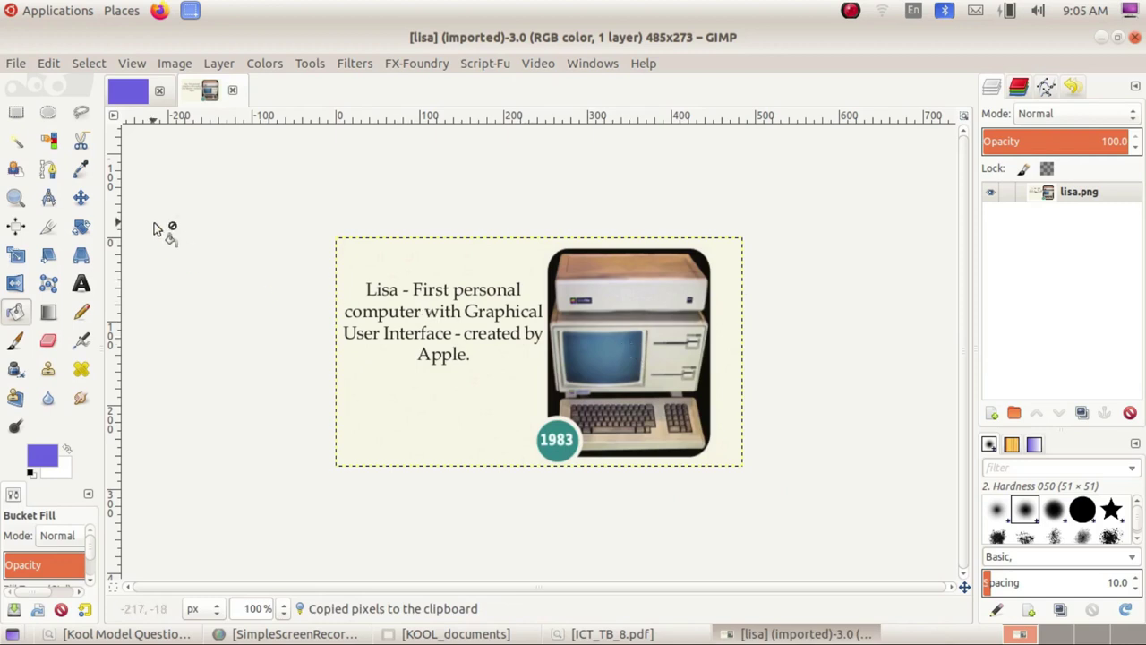
{"action": "left_click", "coordinate": [130, 93]}
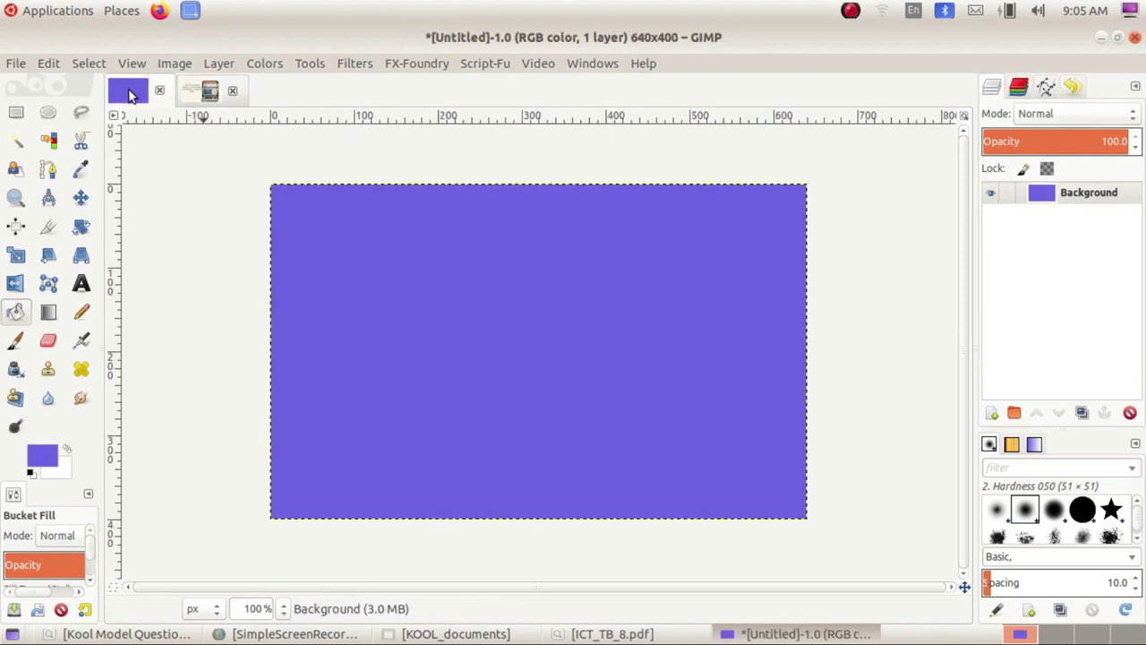
{"action": "right_click", "coordinate": [418, 290]}
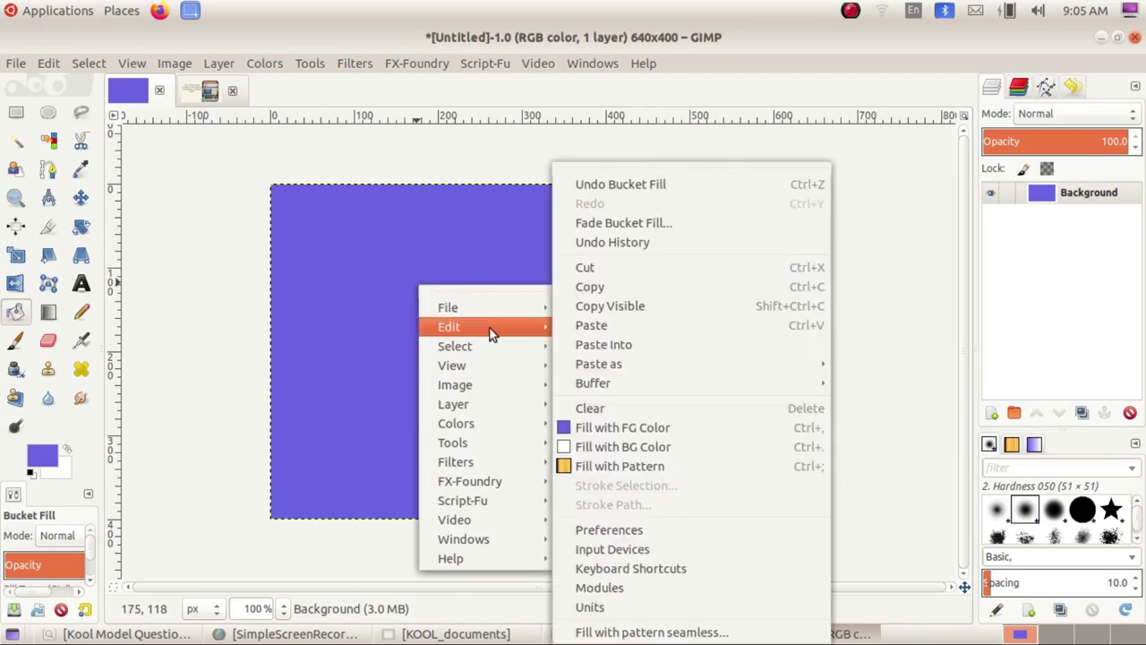
Paste the Lisa picture onto the purple canvas and turn it into Pasted Layer above Background.
{"action": "left_click", "coordinate": [606, 324]}
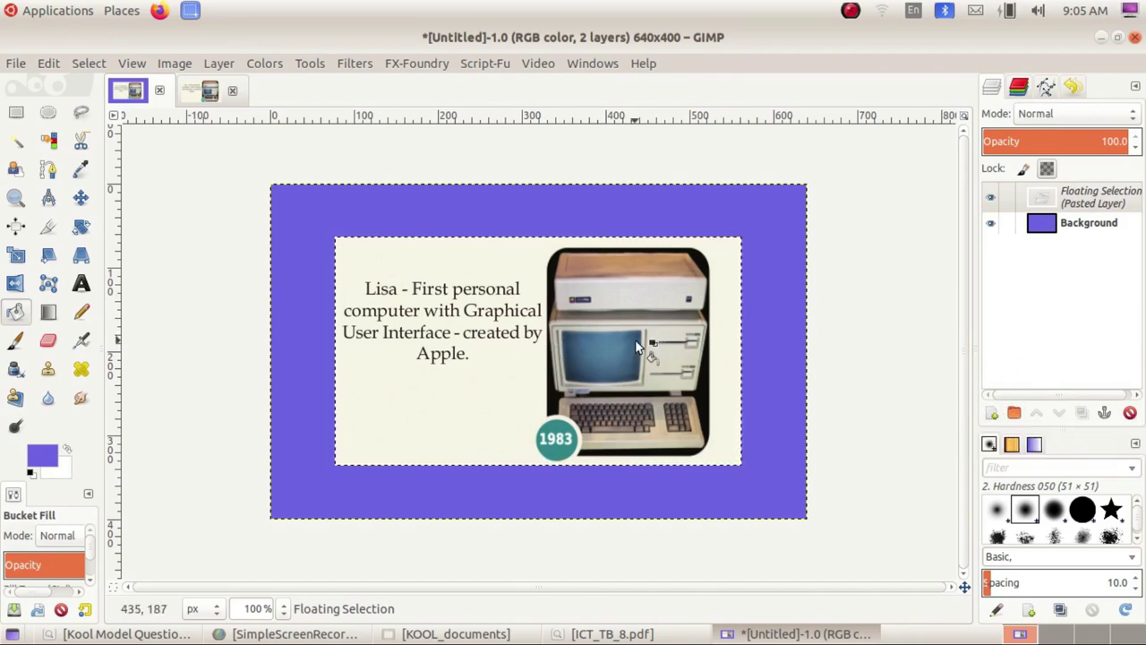
{"action": "left_click", "coordinate": [992, 415]}
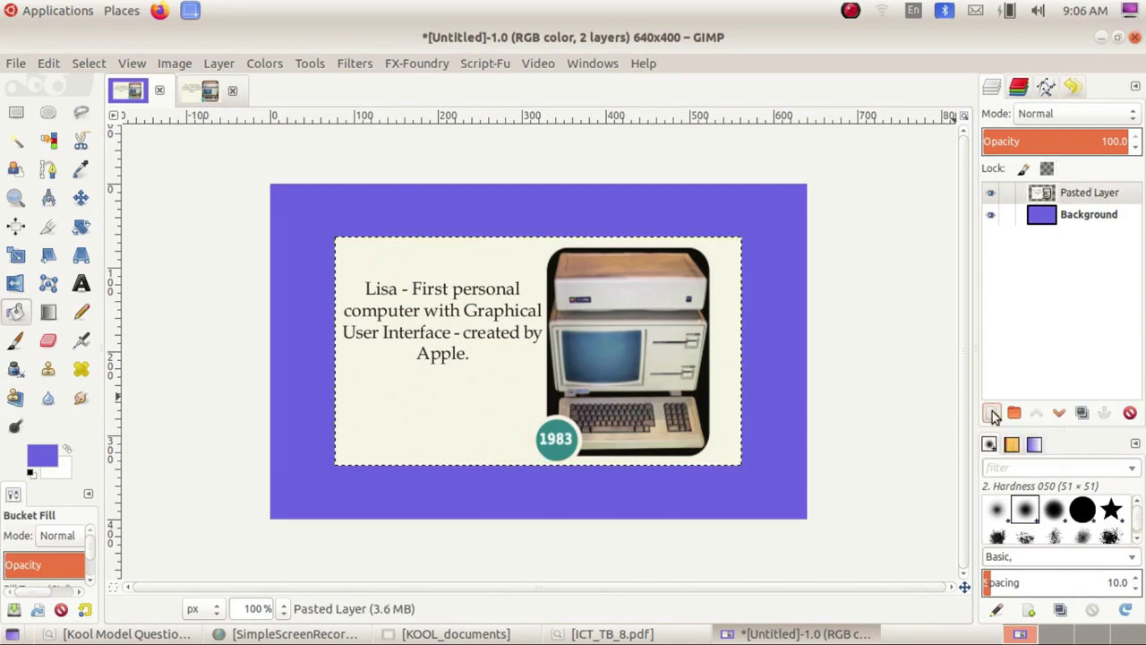
{"action": "left_click", "coordinate": [1095, 198]}
{"action": "left_click", "coordinate": [1075, 215]}
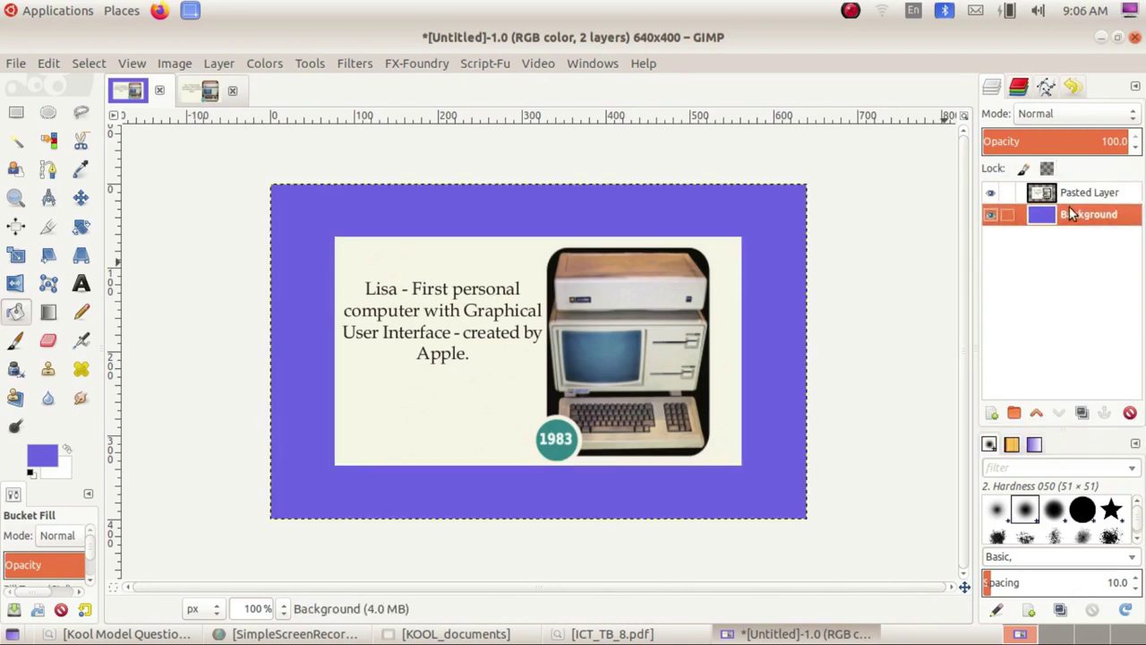
{"action": "left_click", "coordinate": [1082, 193]}
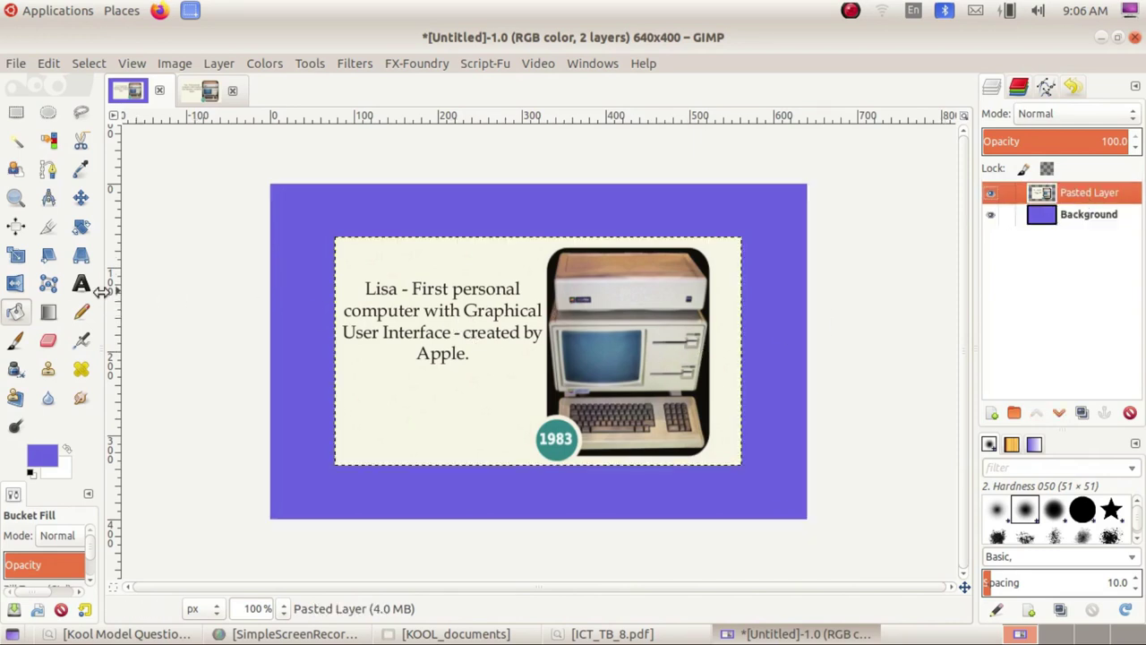
Scale the pasted Lisa layer down to about 358×195 pixels, then select the Background layer.
{"action": "left_click", "coordinate": [17, 258]}
{"action": "left_click", "coordinate": [527, 358]}
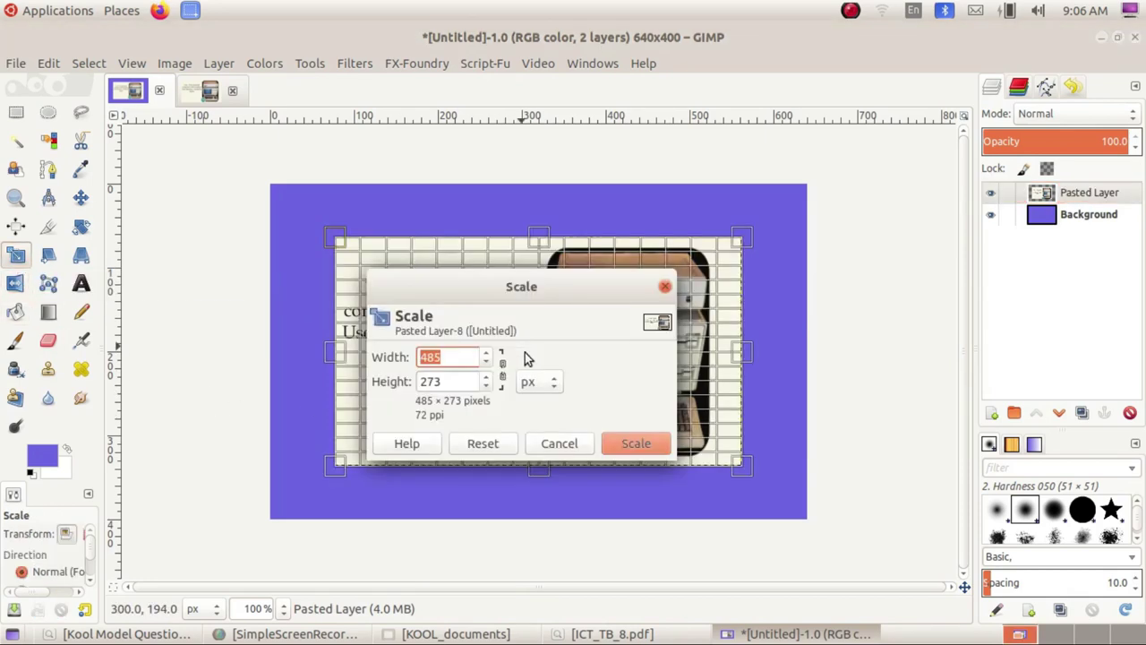
{"action": "left_click_drag", "start_coordinate": [548, 288], "coordinate": [197, 130]}
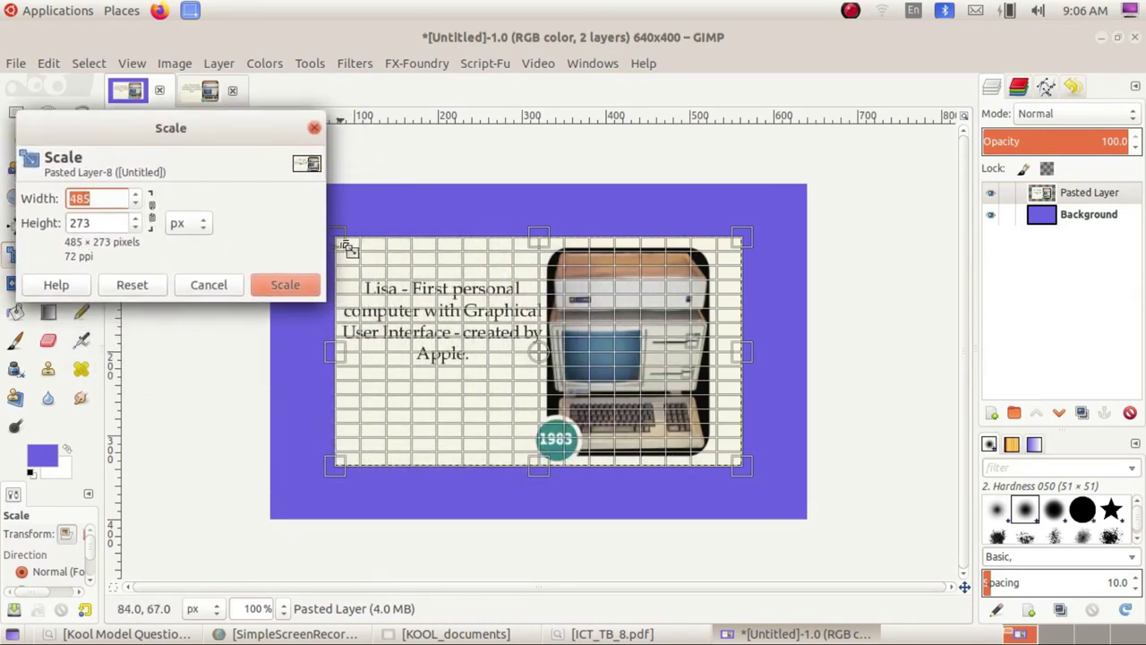
{"action": "left_click_drag", "start_coordinate": [351, 247], "coordinate": [374, 276]}
{"action": "left_click_drag", "start_coordinate": [743, 468], "coordinate": [673, 432]}
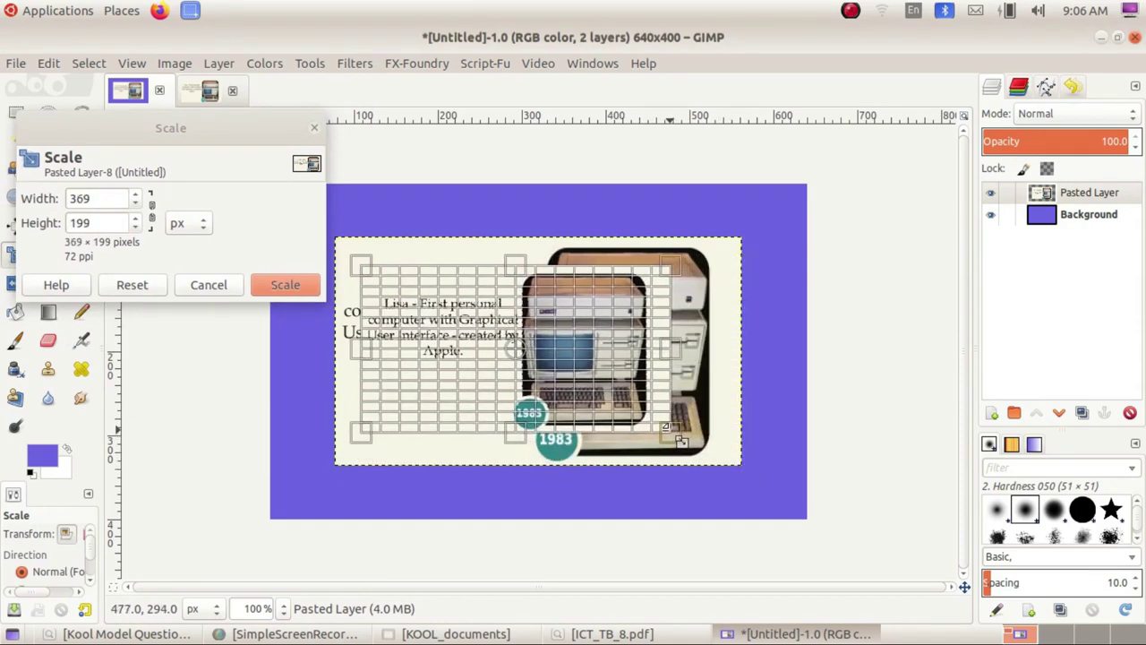
{"action": "left_click_drag", "start_coordinate": [363, 269], "coordinate": [373, 272]}
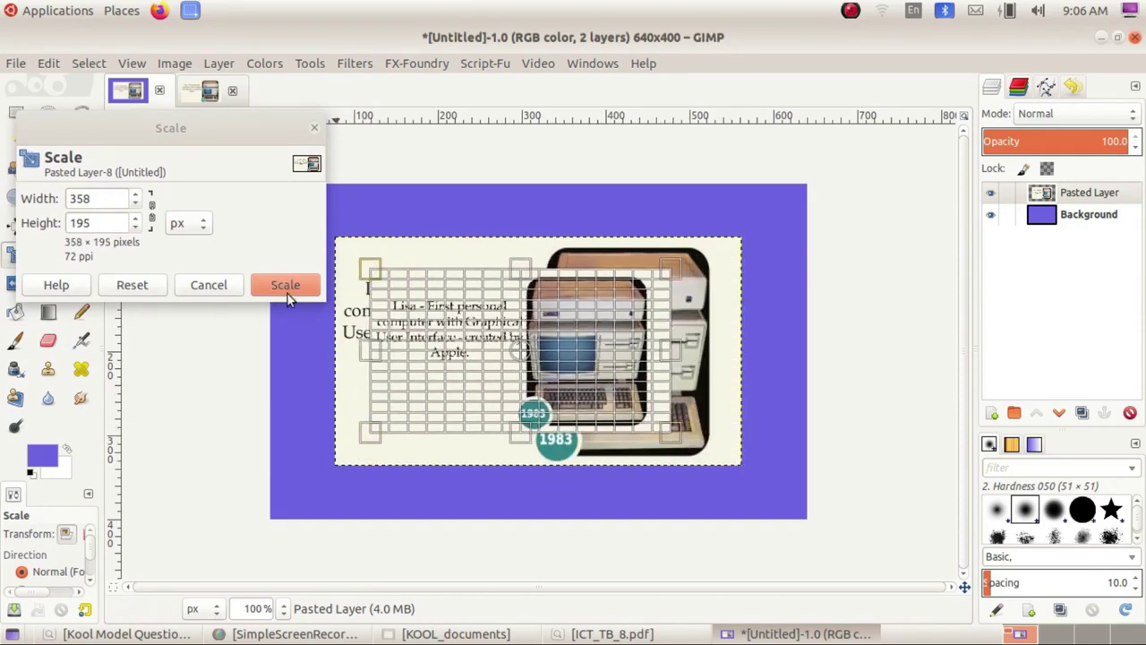
{"action": "left_click", "coordinate": [285, 284]}
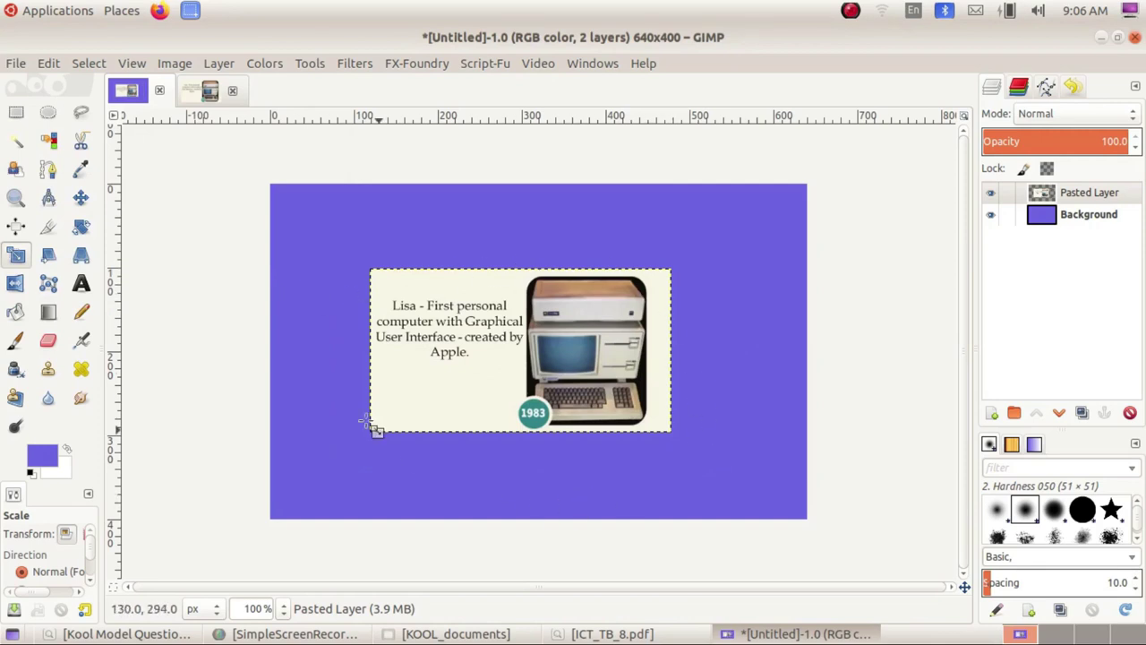
{"action": "left_click", "coordinate": [1086, 217]}
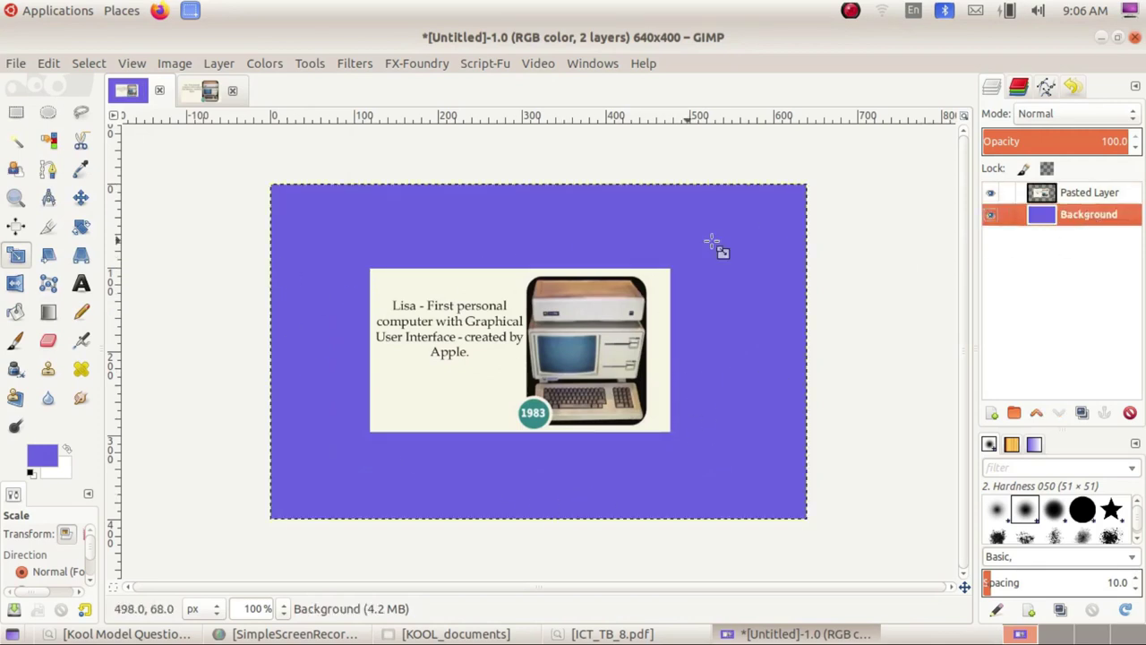
{"action": "left_click", "coordinate": [179, 634]}
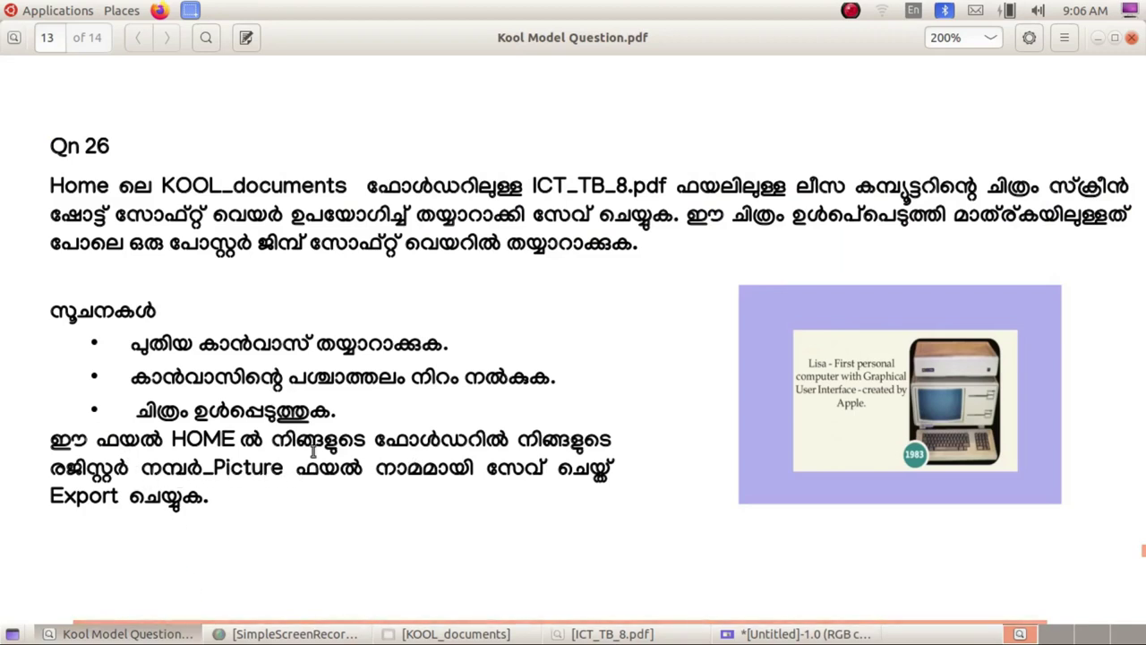
{"action": "left_click", "coordinate": [127, 633]}
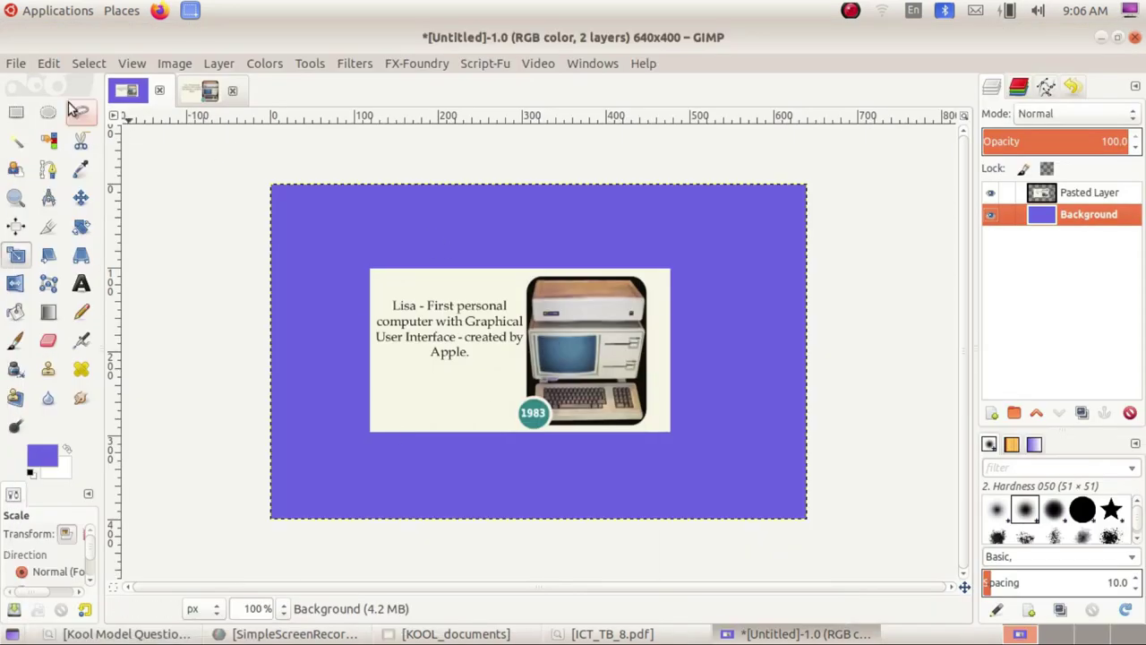
Save the poster in the KOOLfiles folder as the register number followed by _picture.xcf.
{"action": "left_click", "coordinate": [16, 64]}
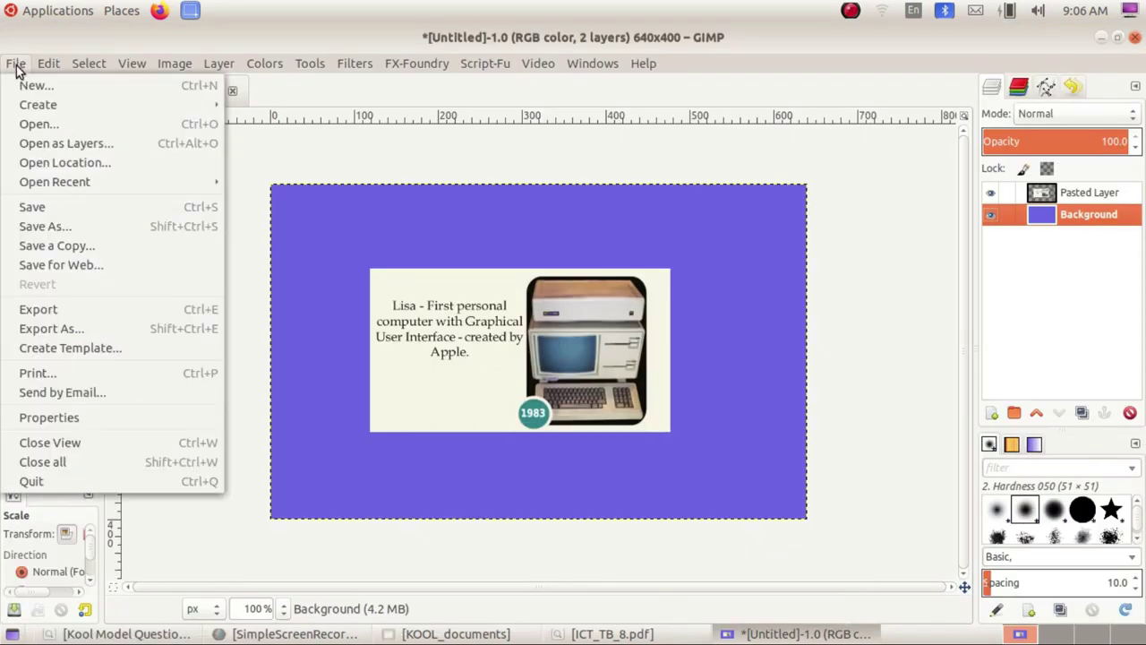
{"action": "left_click", "coordinate": [77, 207]}
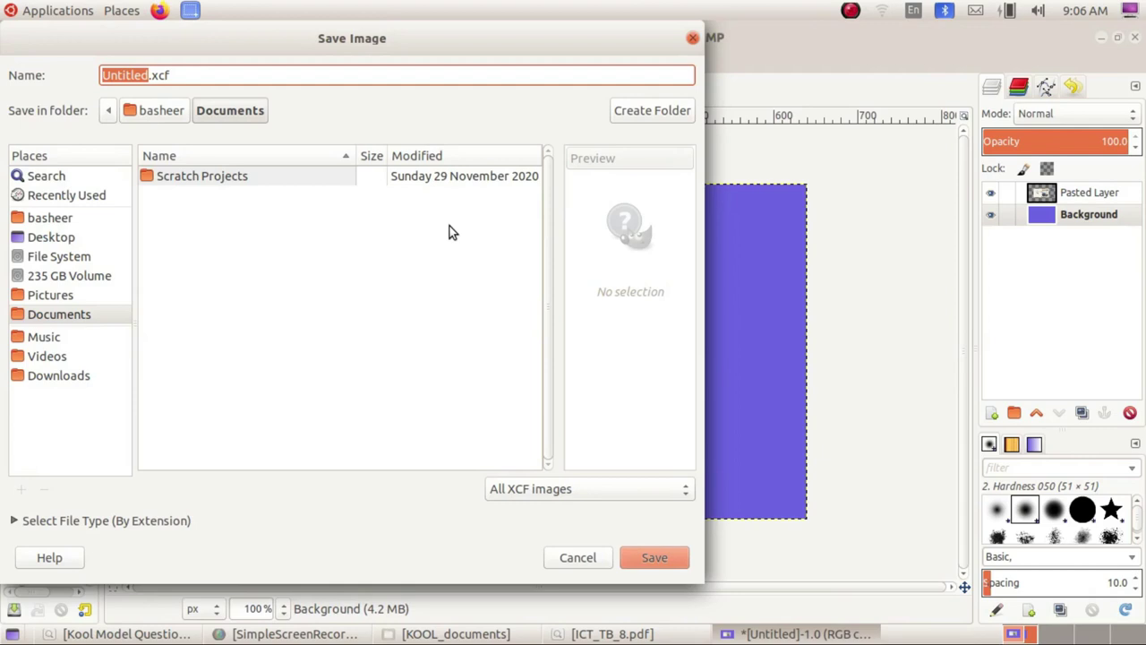
{"action": "type", "text": "2000145"}
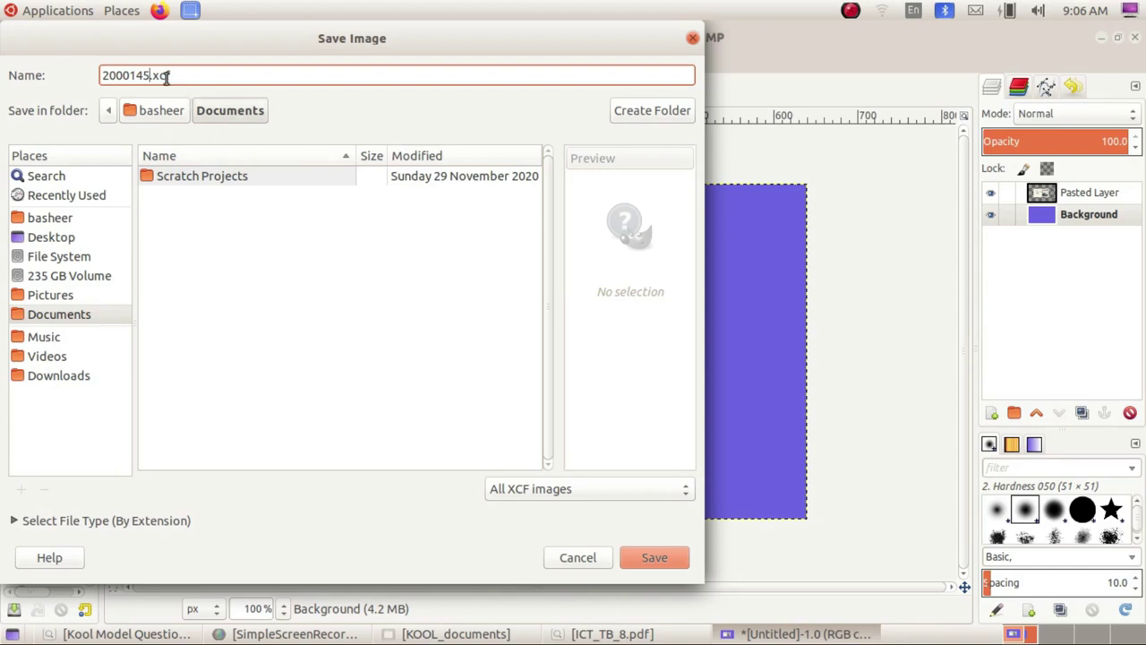
{"action": "left_click", "coordinate": [81, 217]}
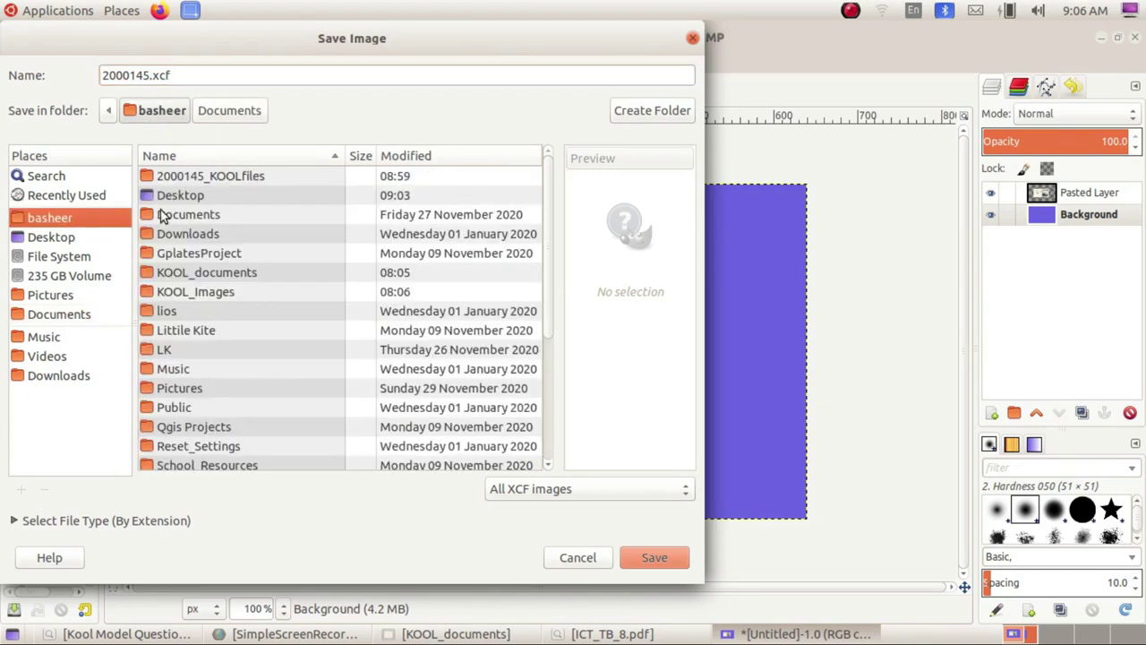
{"action": "double_click", "coordinate": [204, 176]}
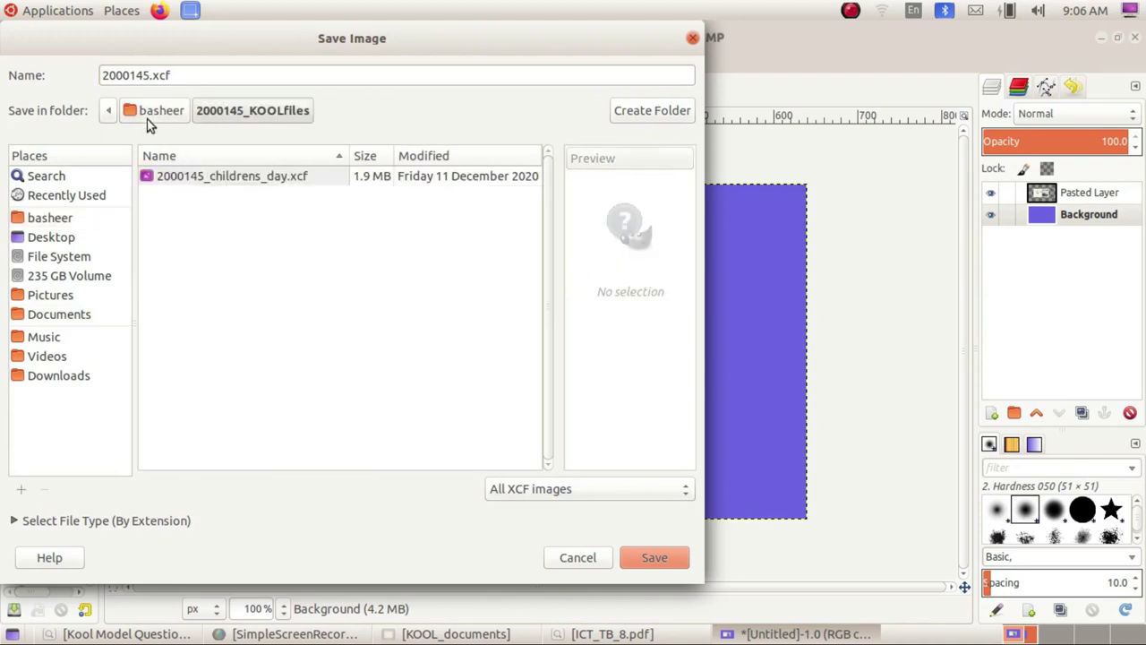
{"action": "left_click", "coordinate": [148, 75]}
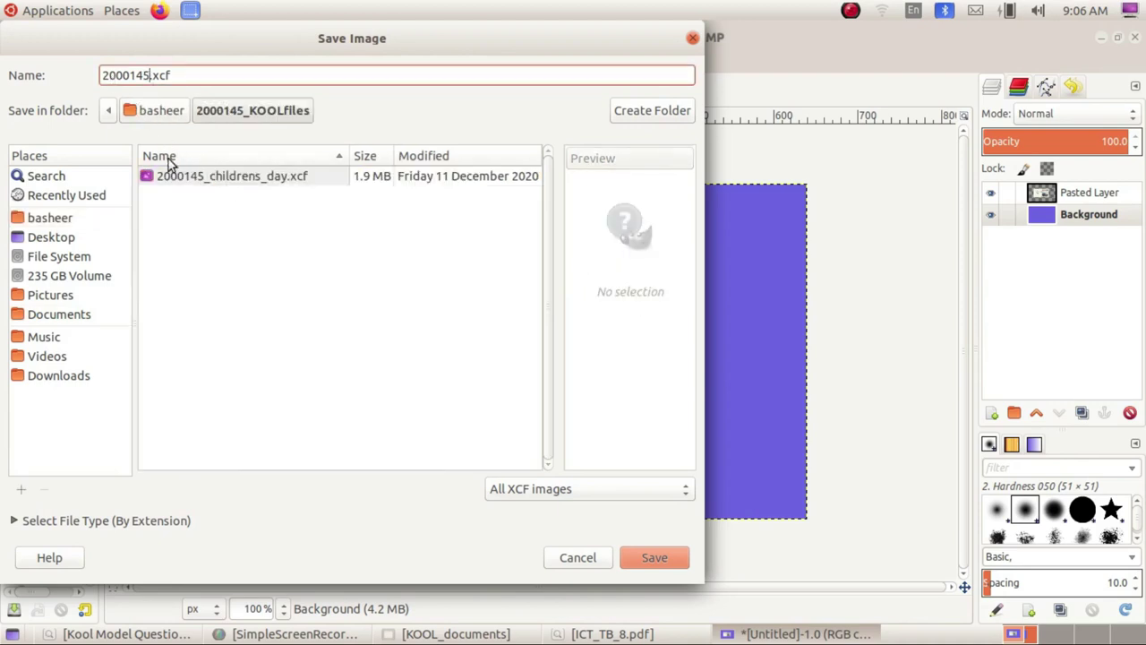
{"action": "left_click", "coordinate": [140, 634]}
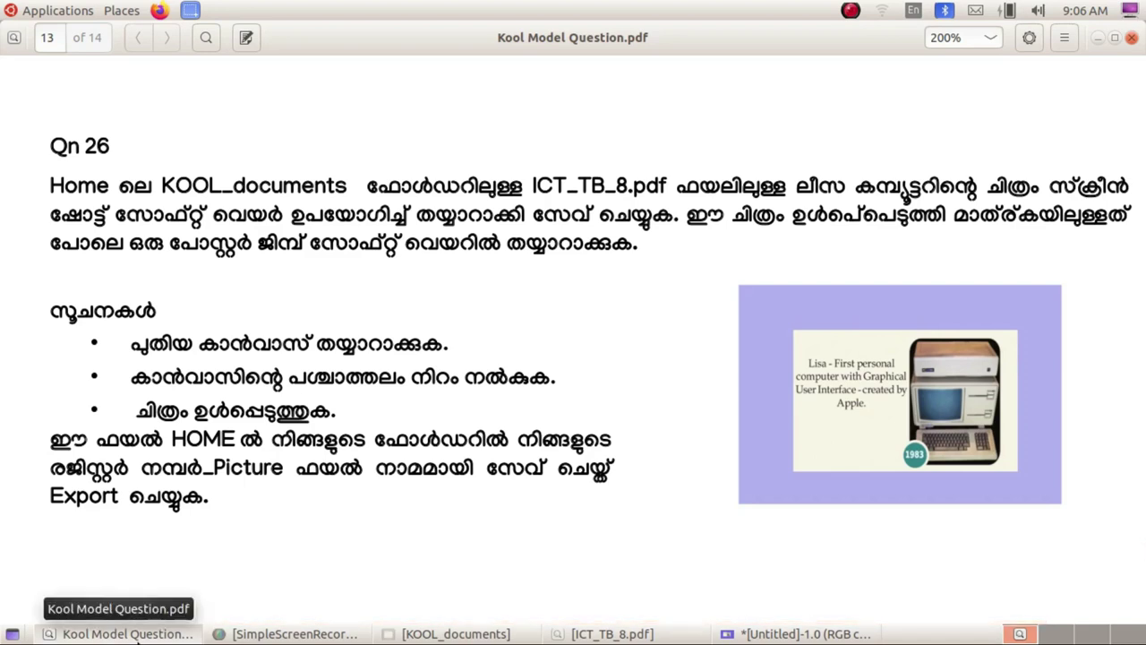
{"action": "left_click", "coordinate": [140, 634]}
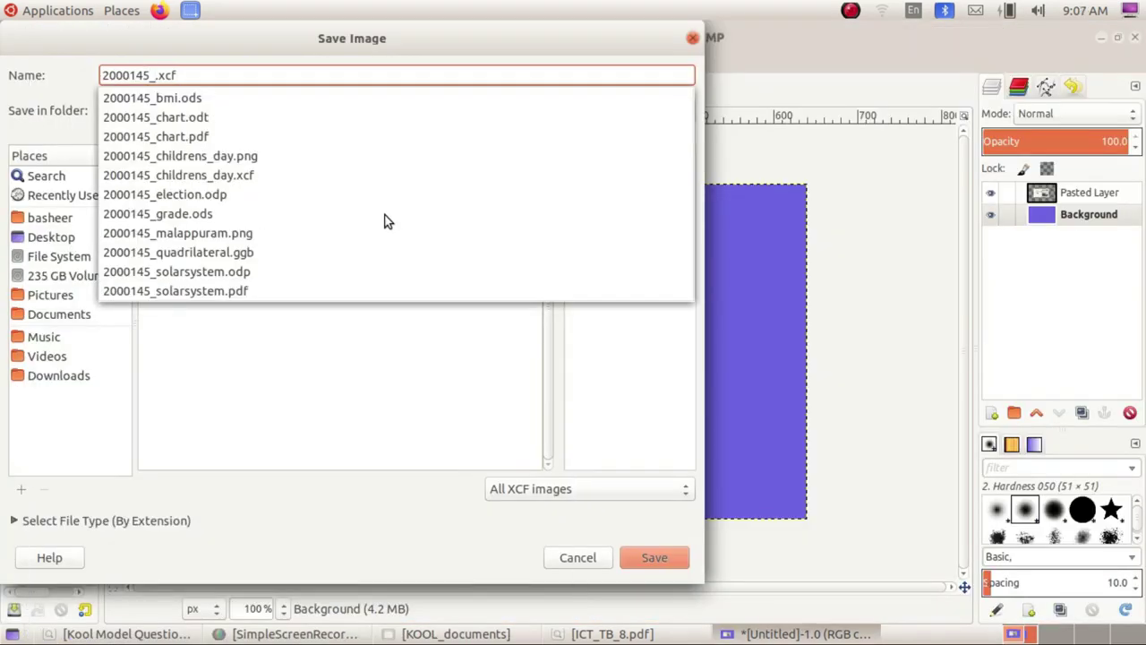
{"action": "type", "text": "picture"}
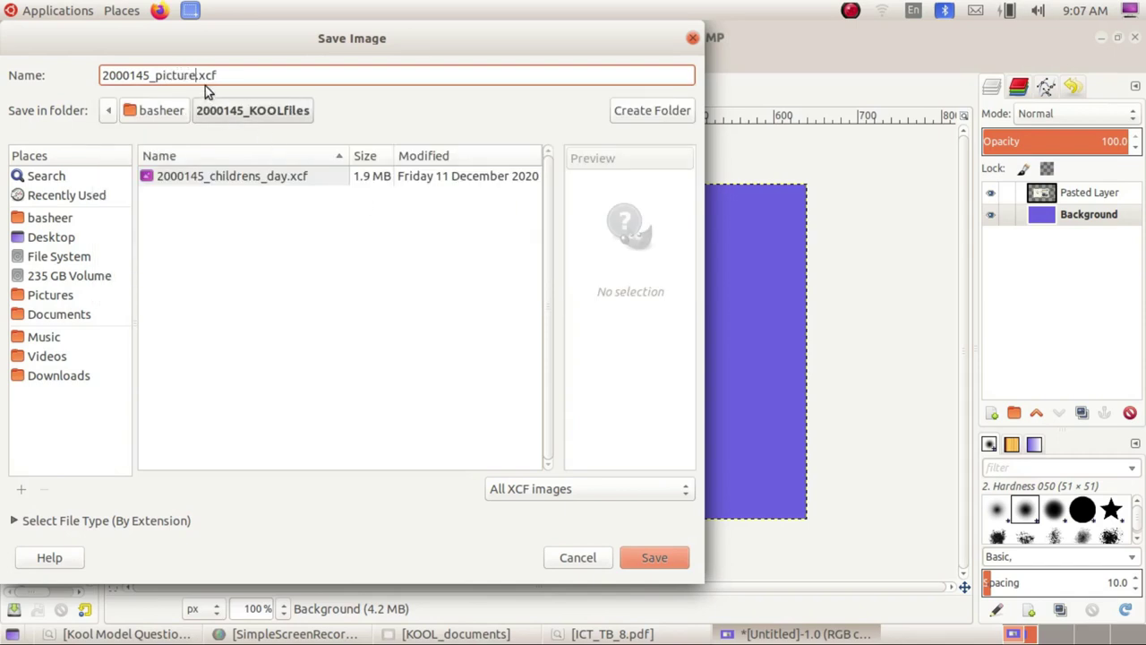
{"action": "left_click", "coordinate": [658, 556]}
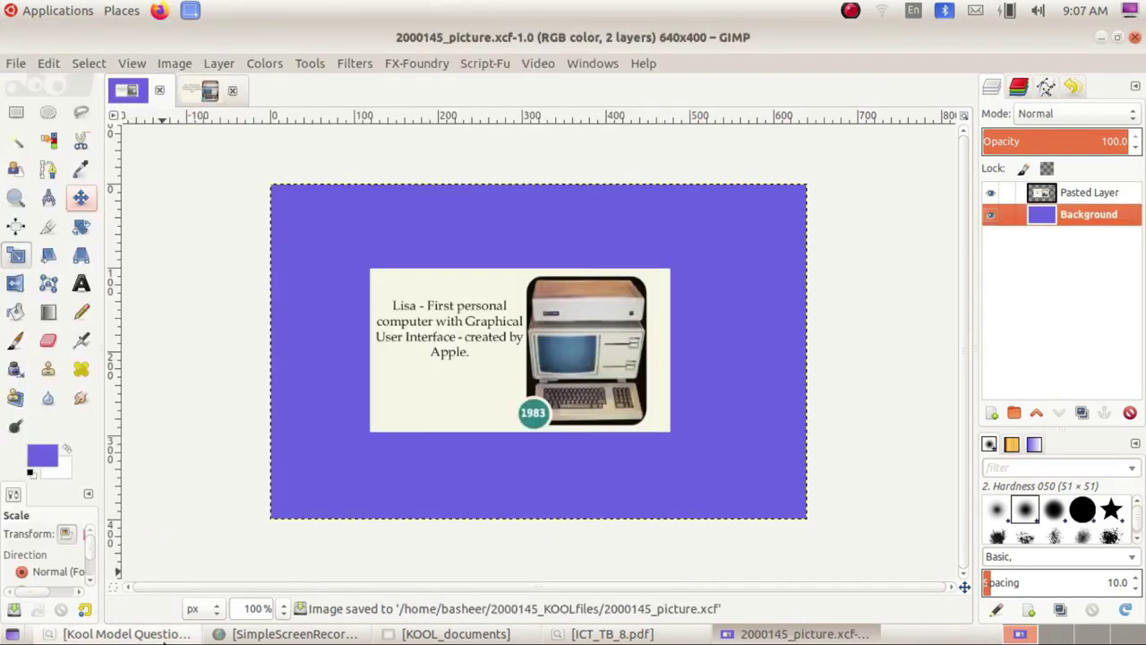
{"action": "left_click", "coordinate": [125, 633]}
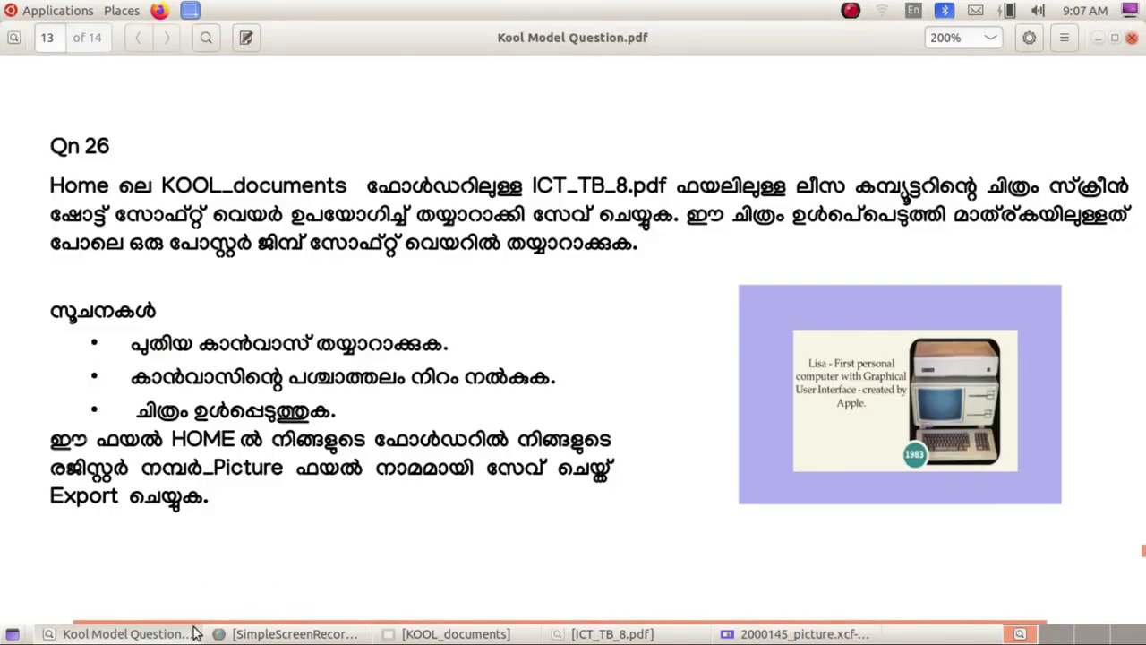
Export the poster as the matching _picture.png file, keeping the default PNG settings.
{"action": "left_click", "coordinate": [179, 633]}
{"action": "left_click", "coordinate": [16, 62]}
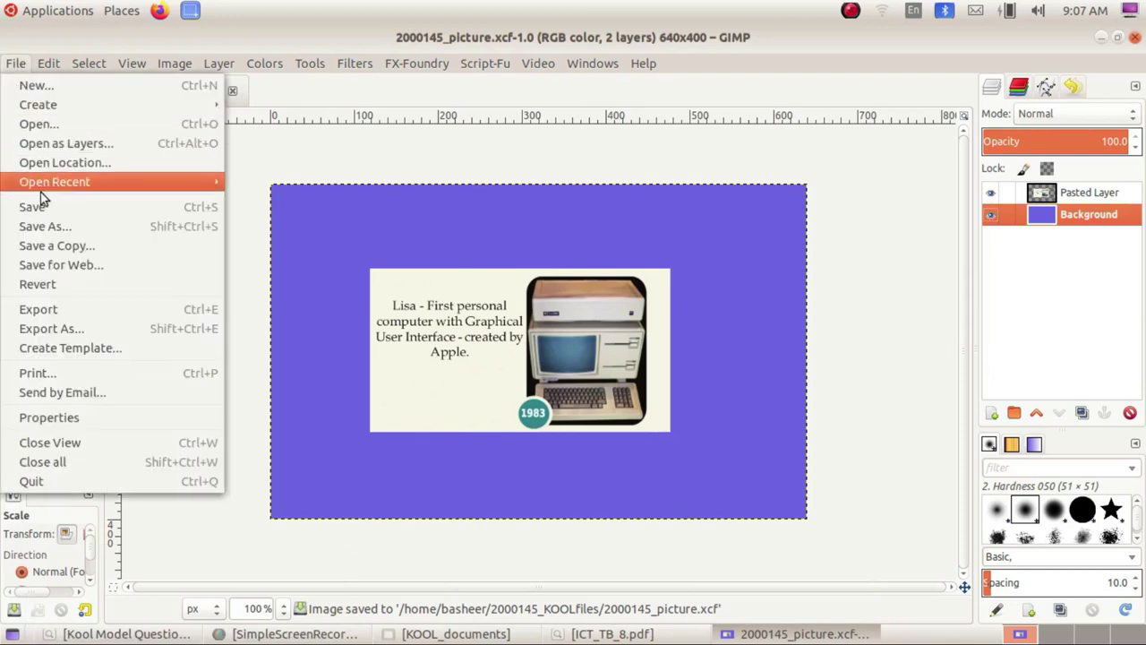
{"action": "left_click", "coordinate": [94, 309]}
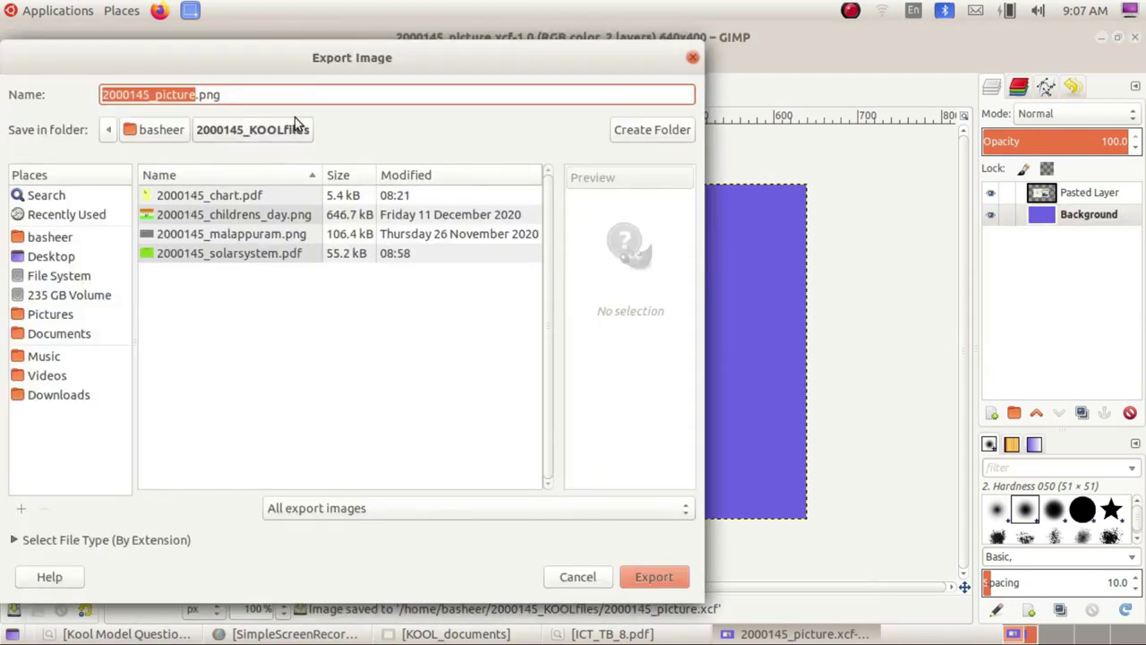
{"action": "left_click", "coordinate": [645, 576]}
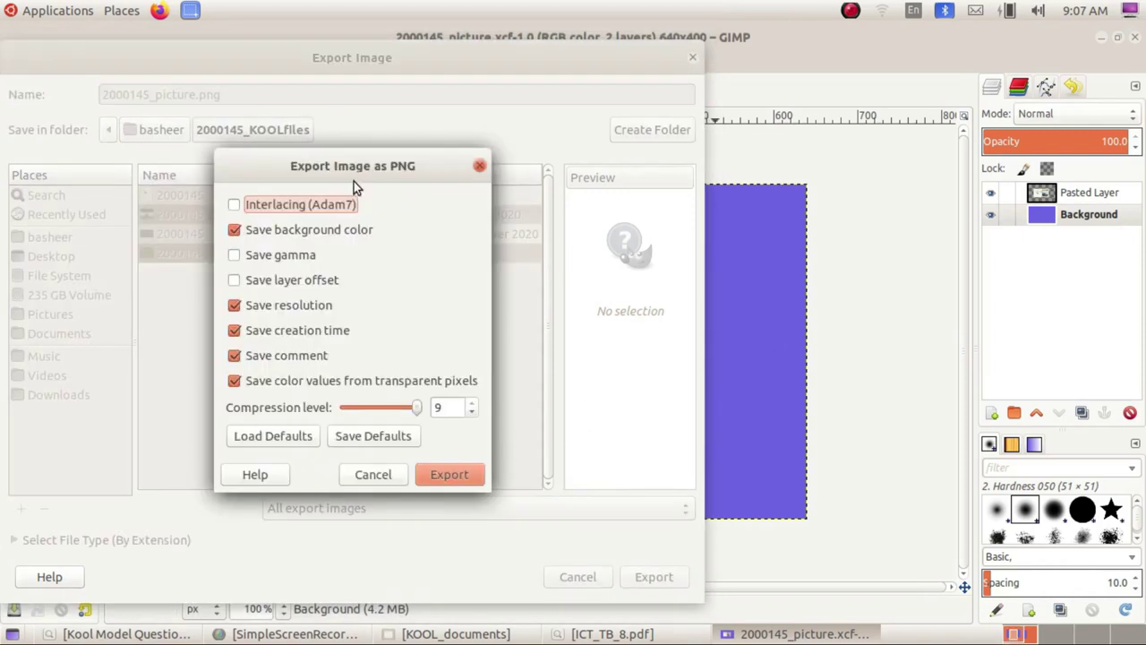
{"action": "left_click", "coordinate": [449, 475]}
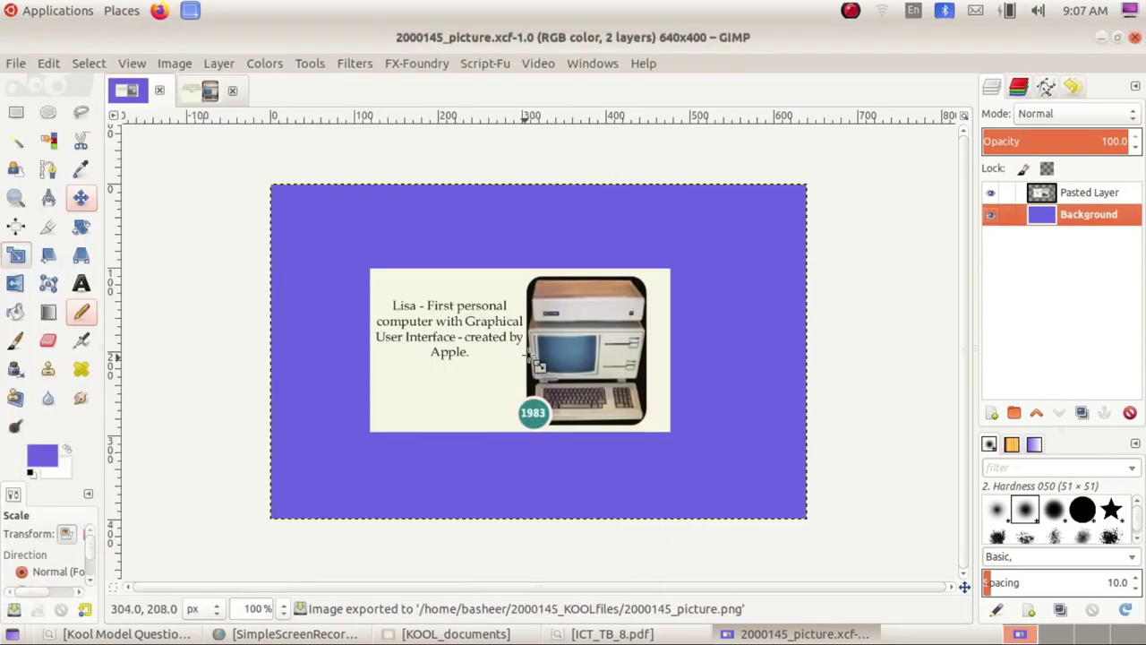
Minimize GIMP, open the KOOLfiles folder in Files, and preview the exported PNG before closing it.
{"action": "left_click", "coordinate": [1102, 38]}
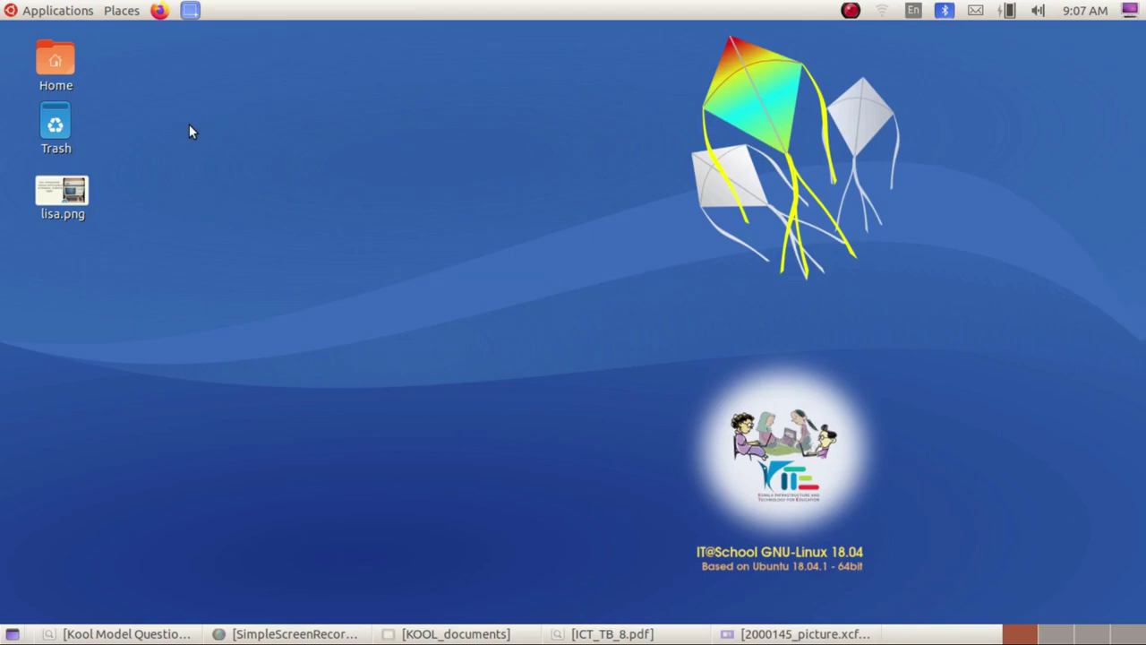
{"action": "double_click", "coordinate": [69, 68]}
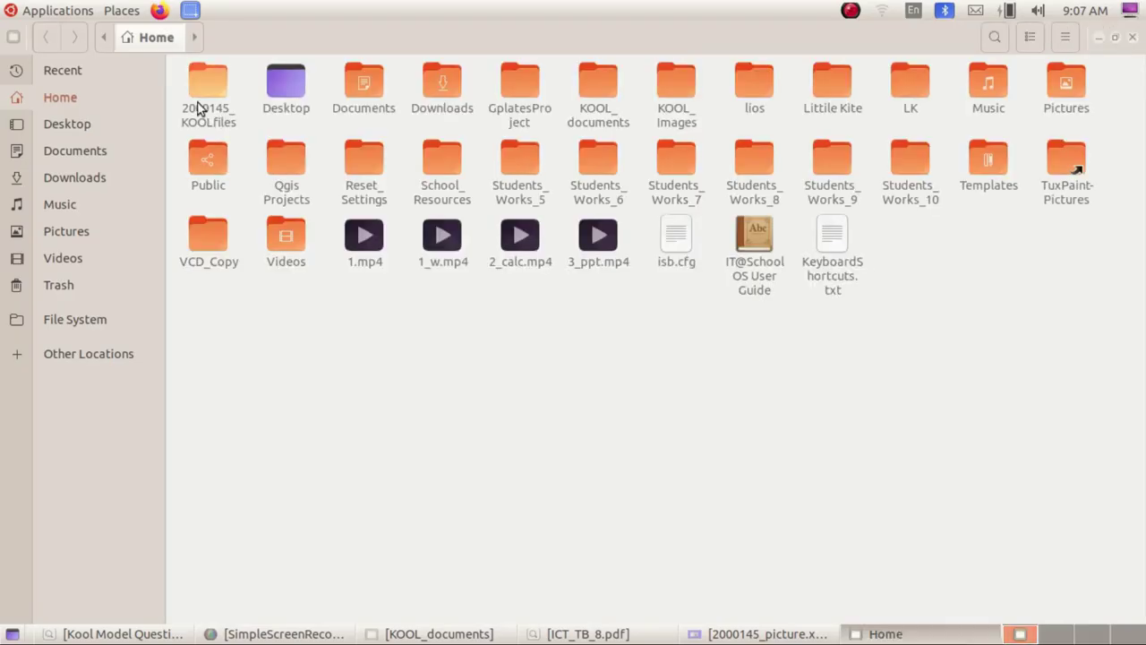
{"action": "double_click", "coordinate": [200, 108]}
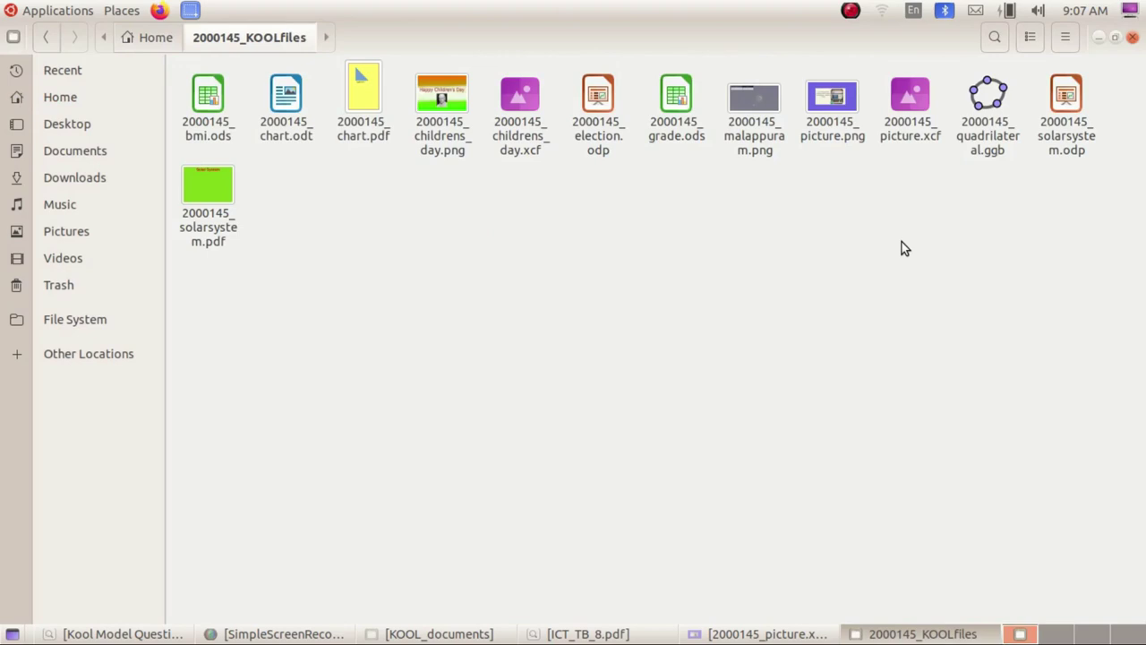
{"action": "left_click", "coordinate": [913, 124]}
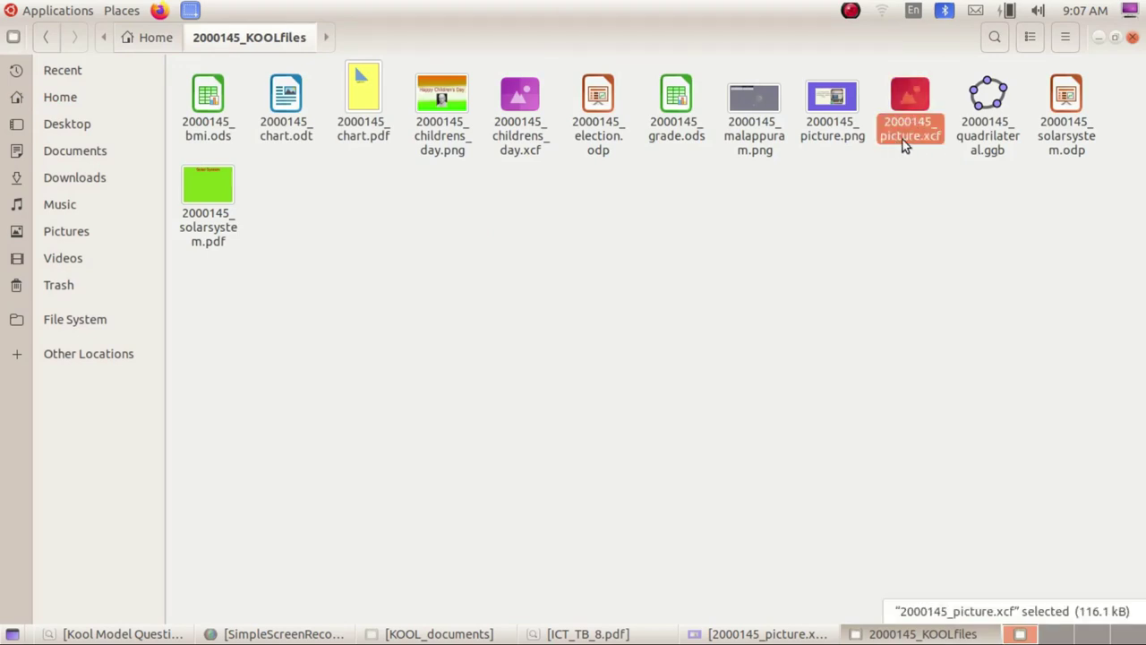
{"action": "left_click", "coordinate": [832, 135]}
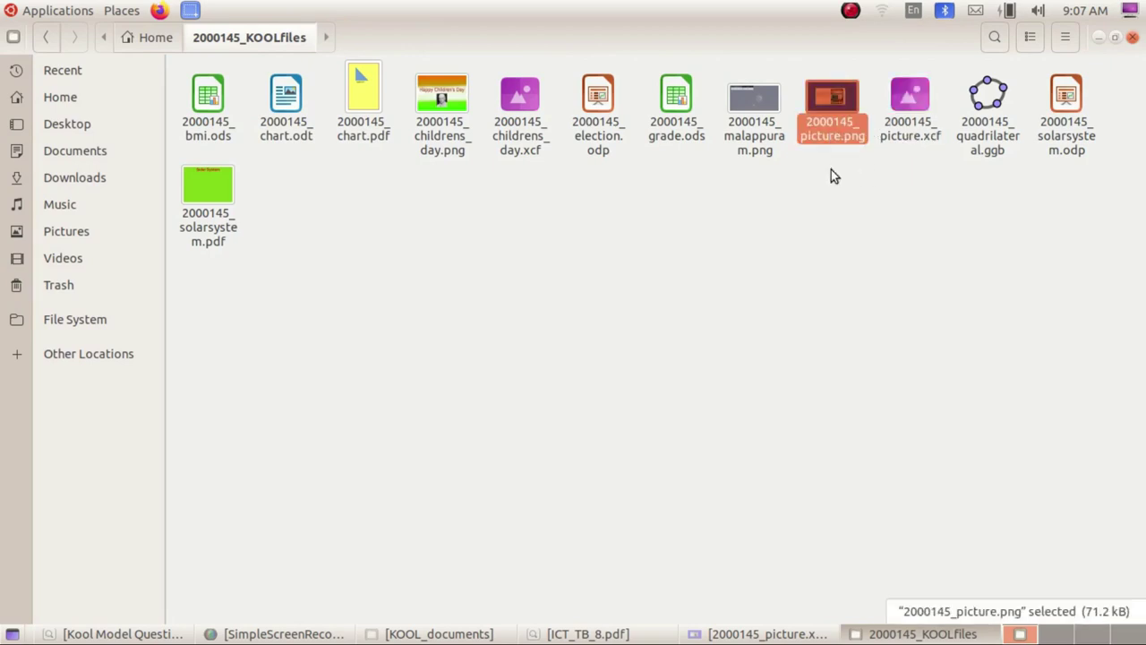
{"action": "left_click", "coordinate": [850, 137]}
{"action": "double_click", "coordinate": [851, 139]}
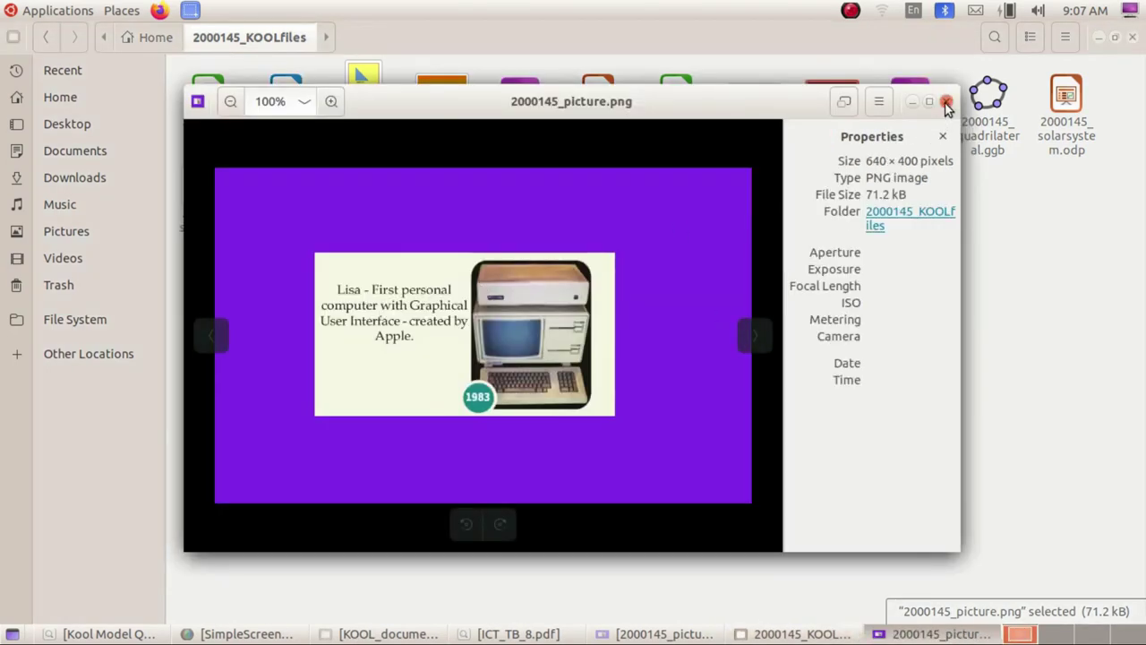
{"action": "left_click", "coordinate": [946, 102]}
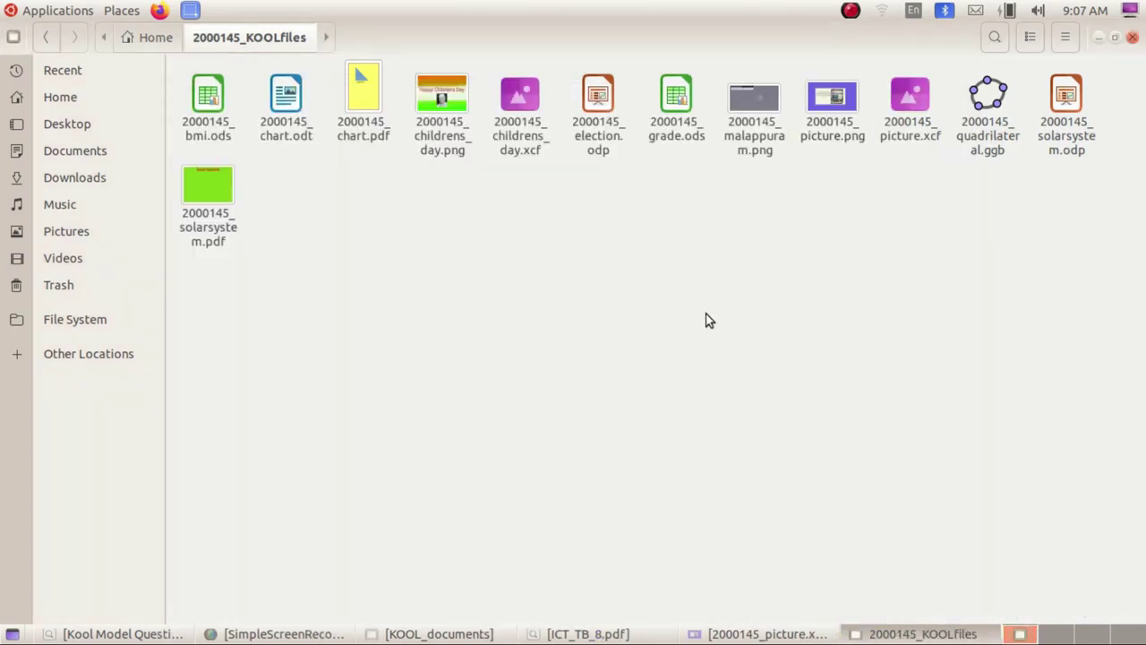